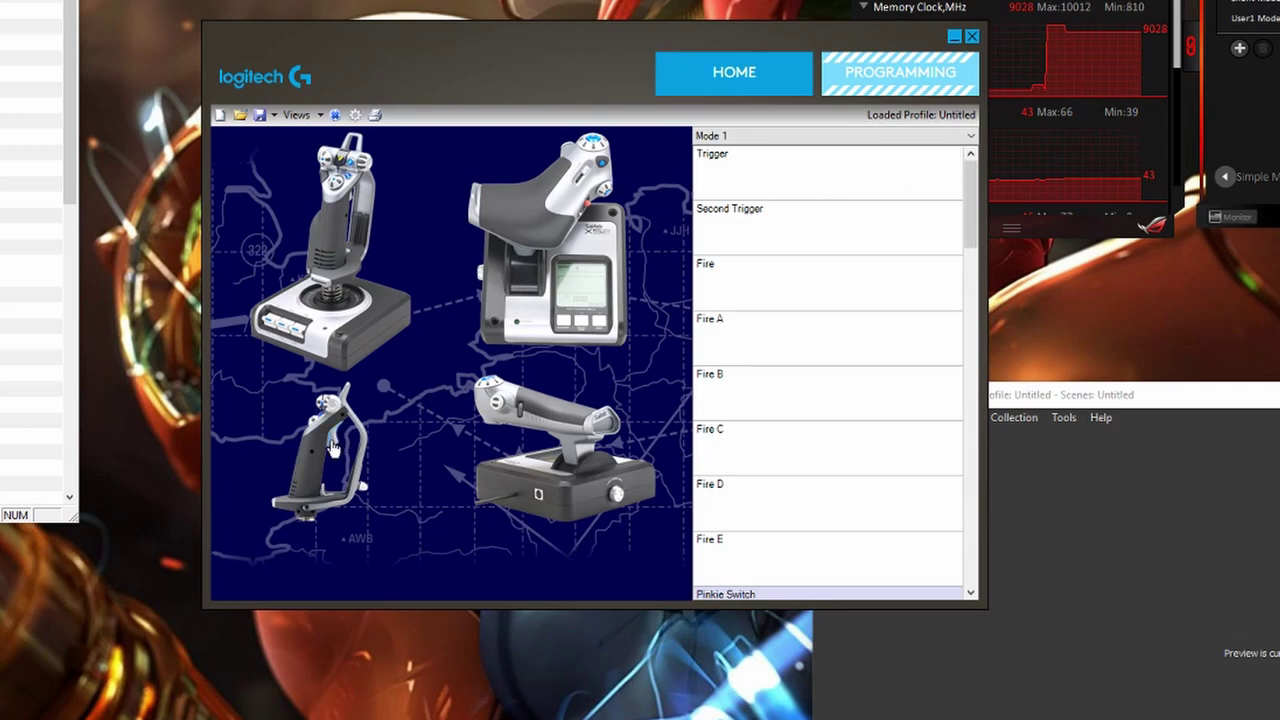
Step: Map Trigger and Second Trigger to Left Mouse Button from Default Commands
{"action": "left_click", "coordinate": [953, 158]}
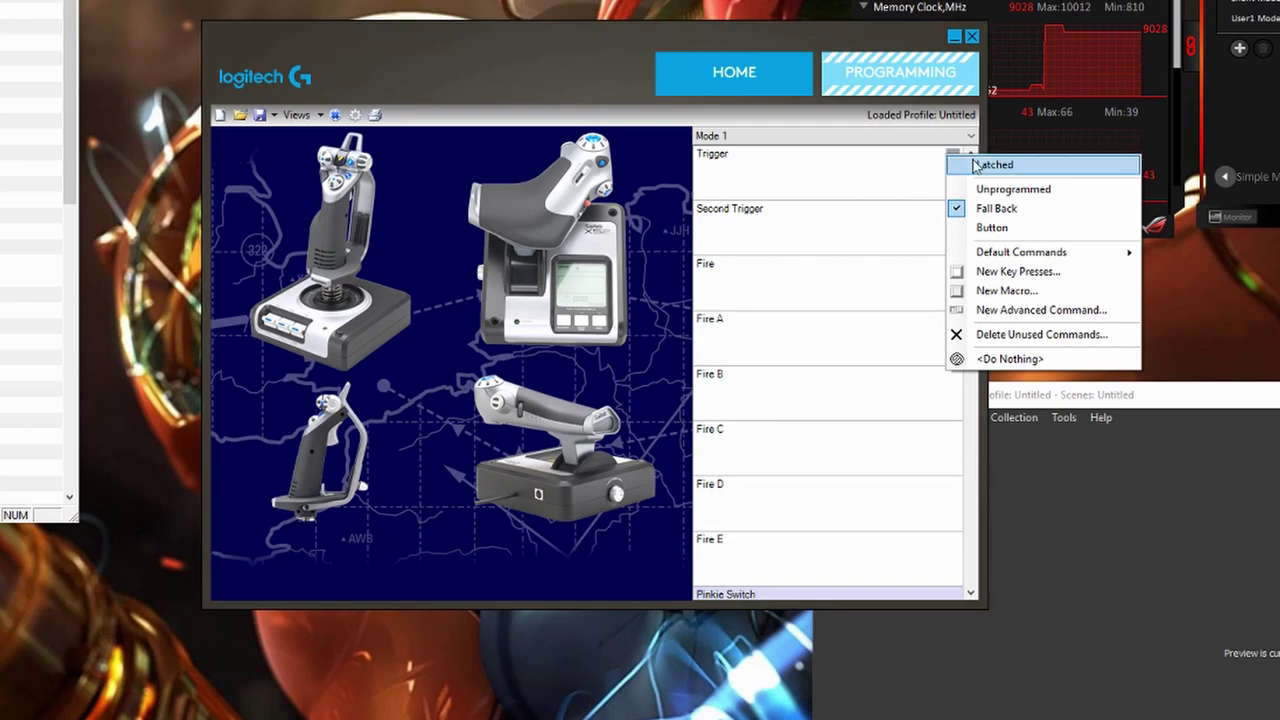
{"action": "mouse_move", "coordinate": [1050, 254]}
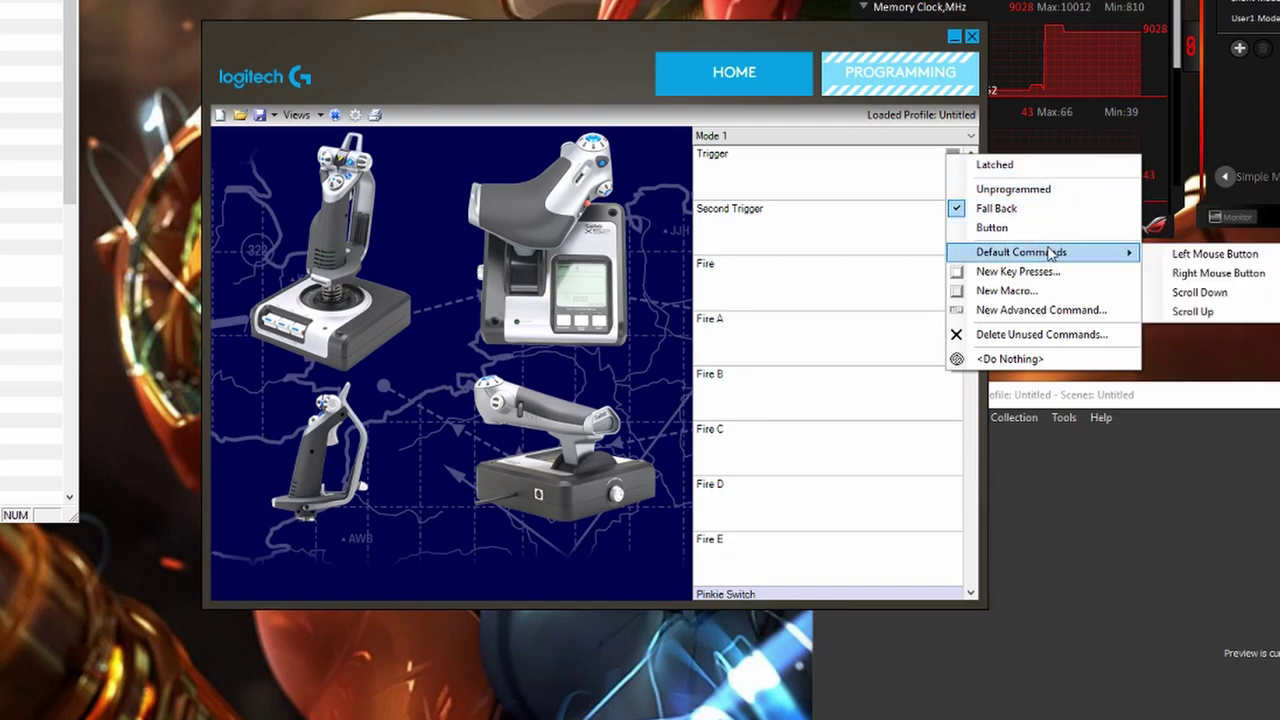
{"action": "left_click", "coordinate": [1220, 254]}
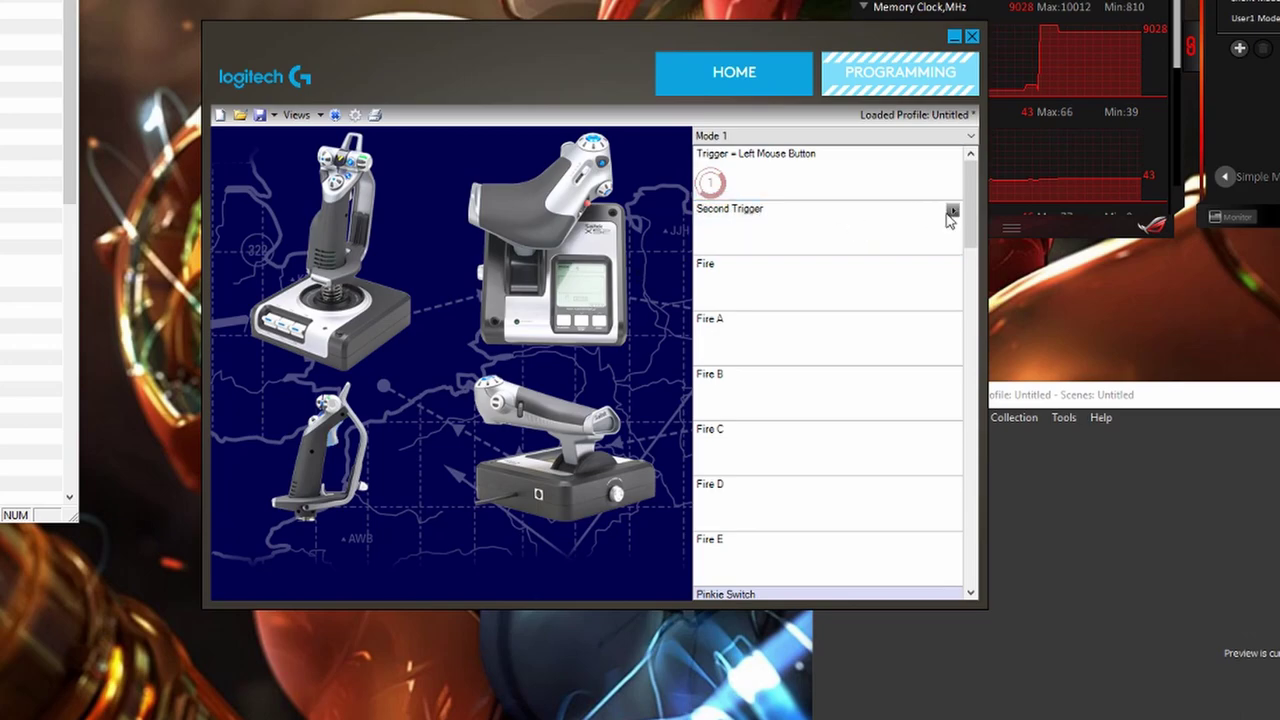
{"action": "left_click", "coordinate": [952, 211]}
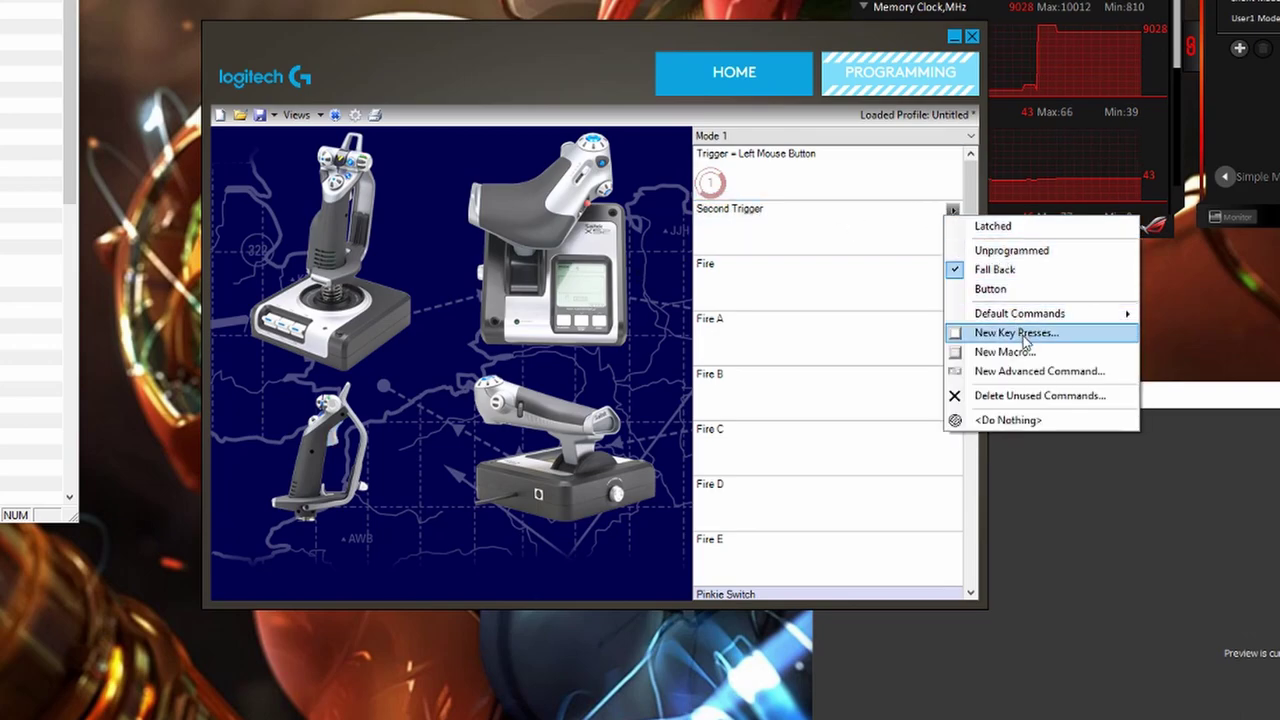
{"action": "mouse_move", "coordinate": [1050, 316]}
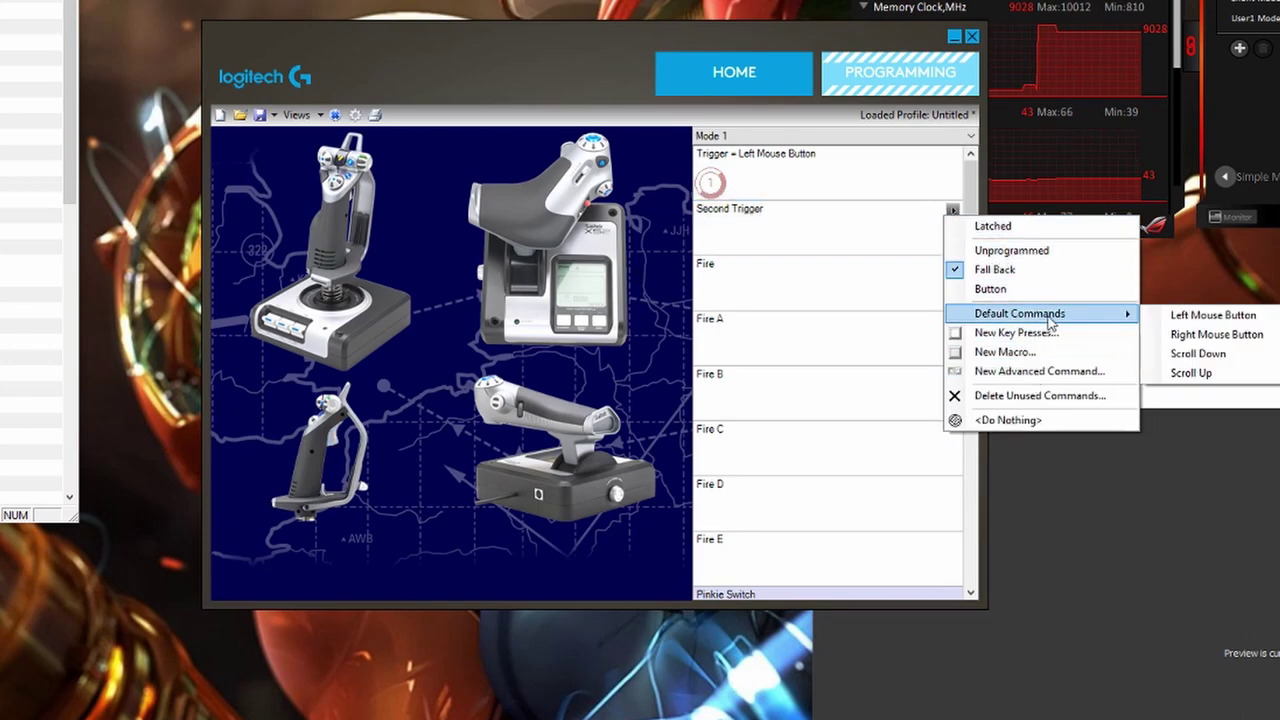
{"action": "left_click", "coordinate": [1218, 314]}
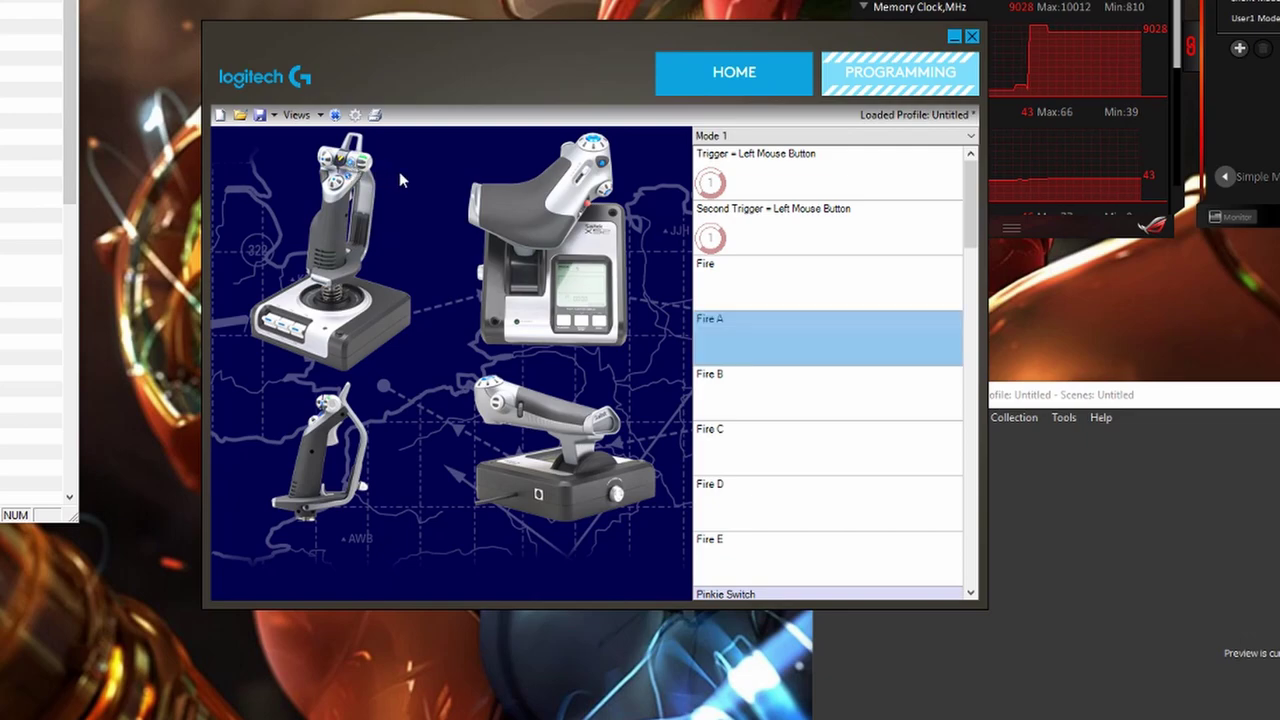
Step: Map Fire A to Right Mouse Button from Default Commands
{"action": "left_click", "coordinate": [783, 350]}
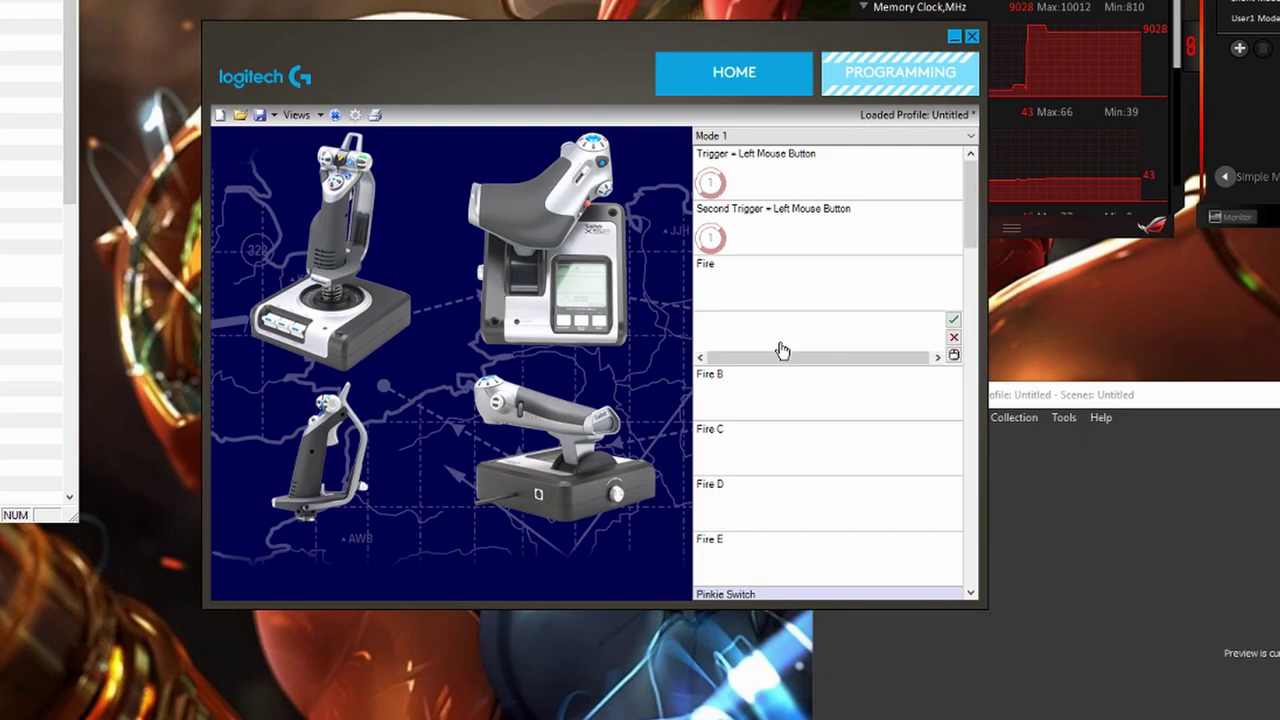
{"action": "left_click", "coordinate": [953, 337]}
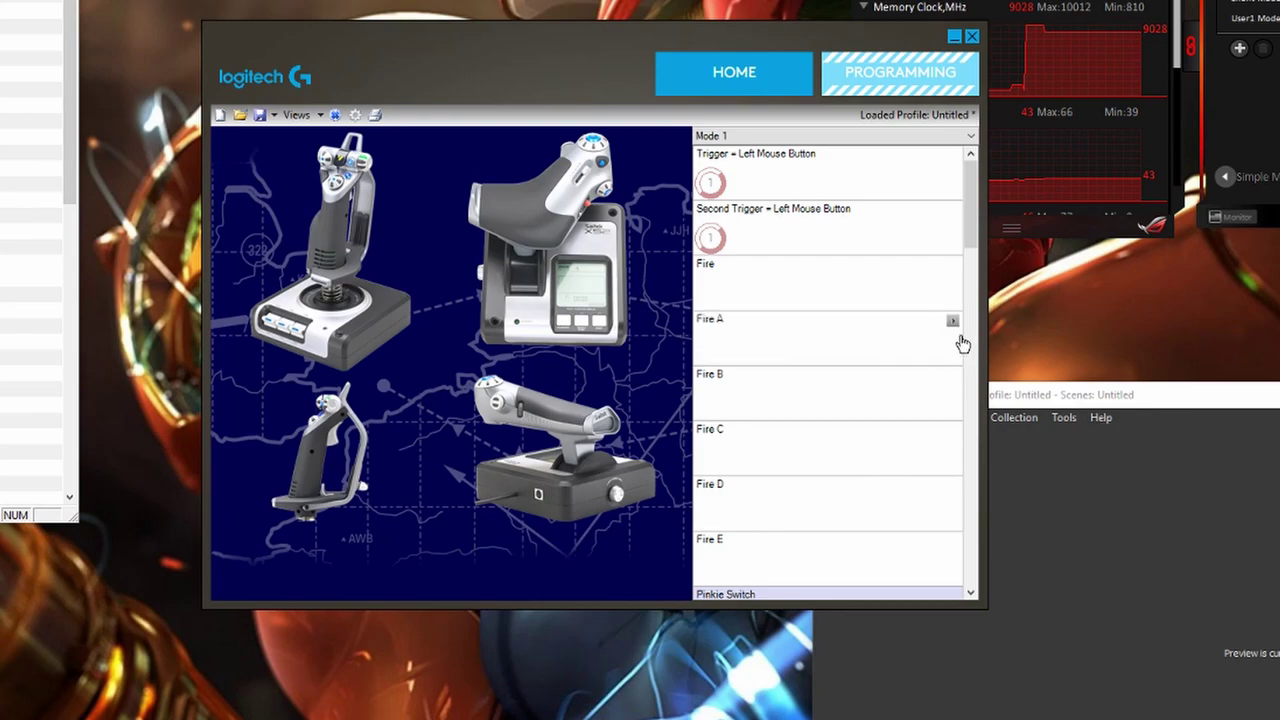
{"action": "left_click", "coordinate": [954, 323]}
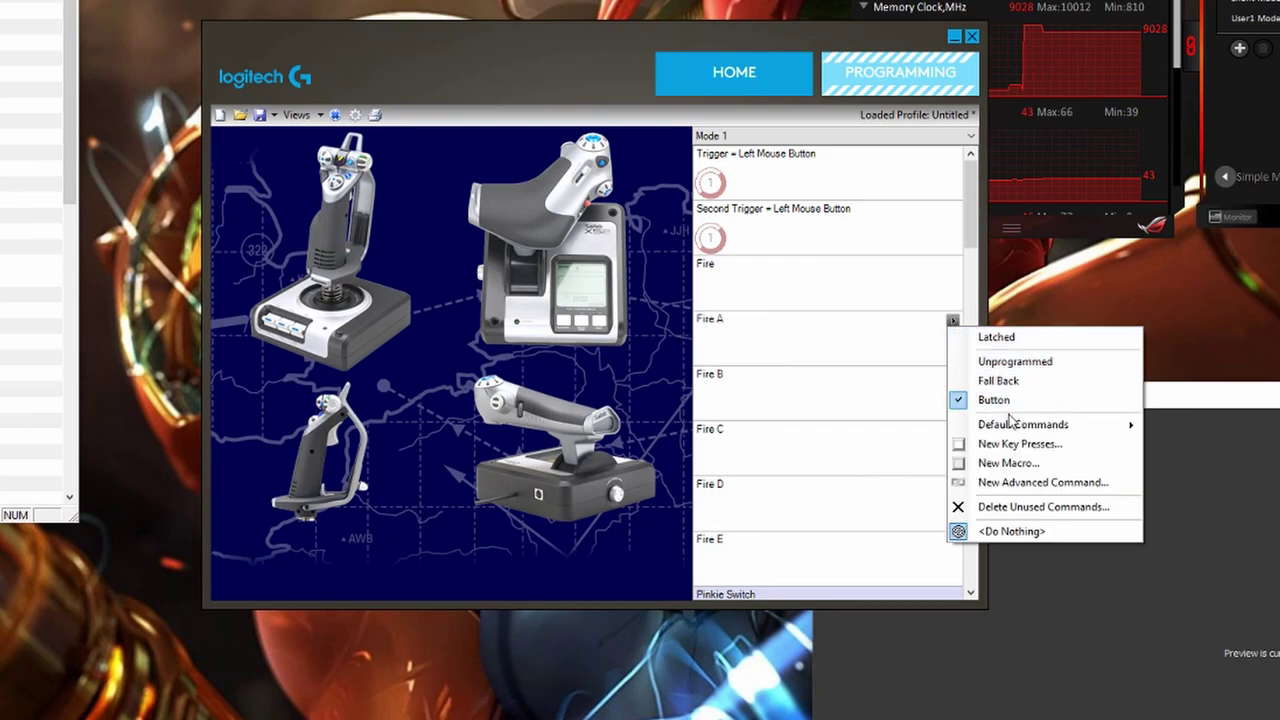
{"action": "mouse_move", "coordinate": [1022, 430]}
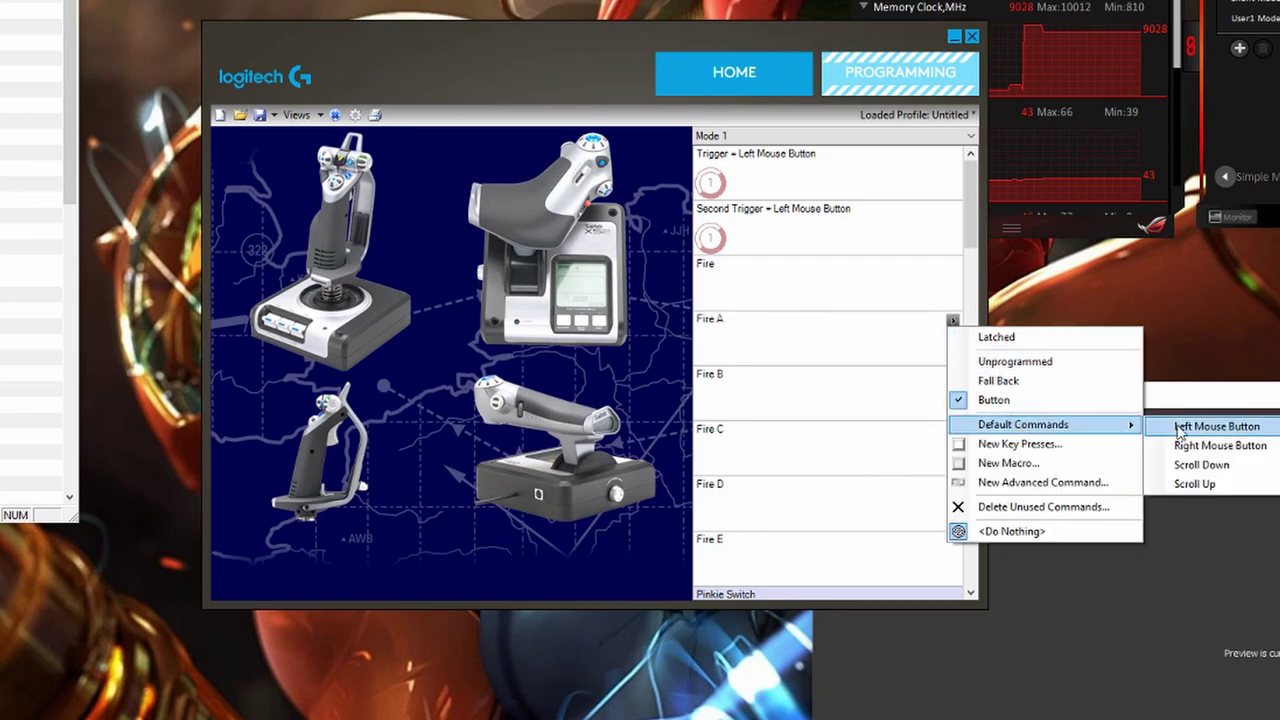
{"action": "left_click", "coordinate": [1205, 445]}
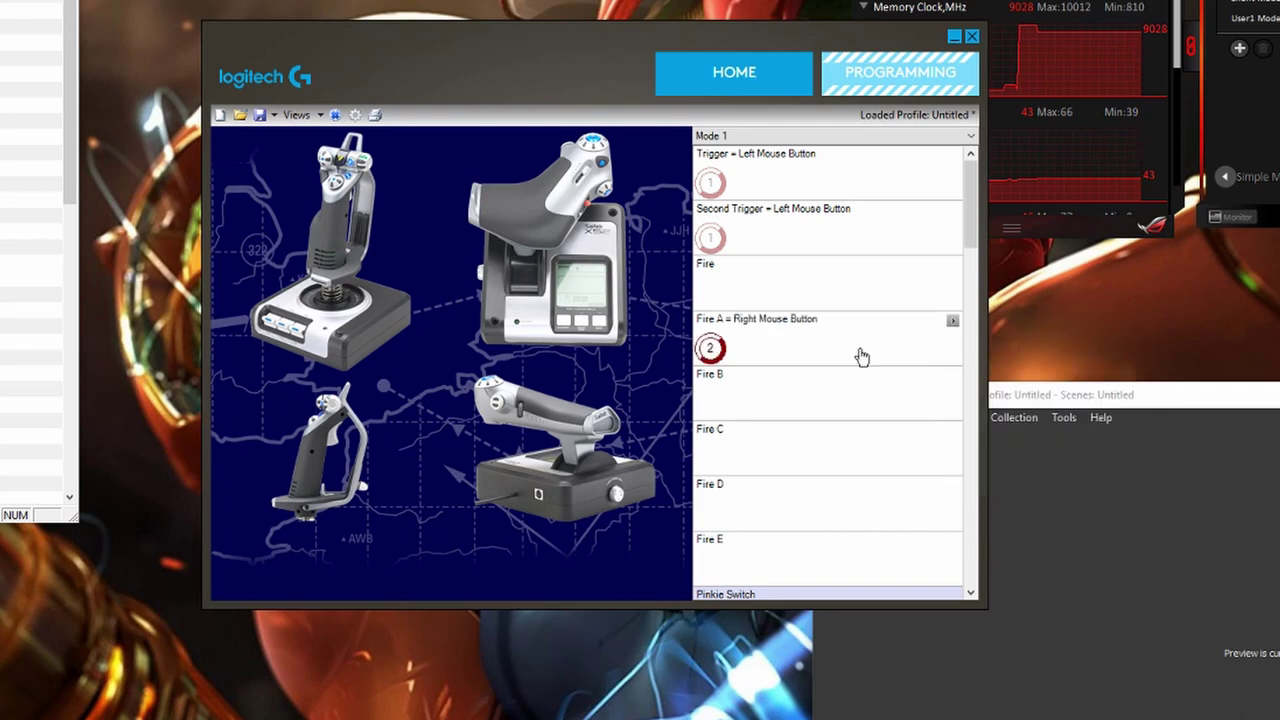
Step: Map Fire B to the C key and name it 'Scanner'
{"action": "left_click", "coordinate": [348, 183]}
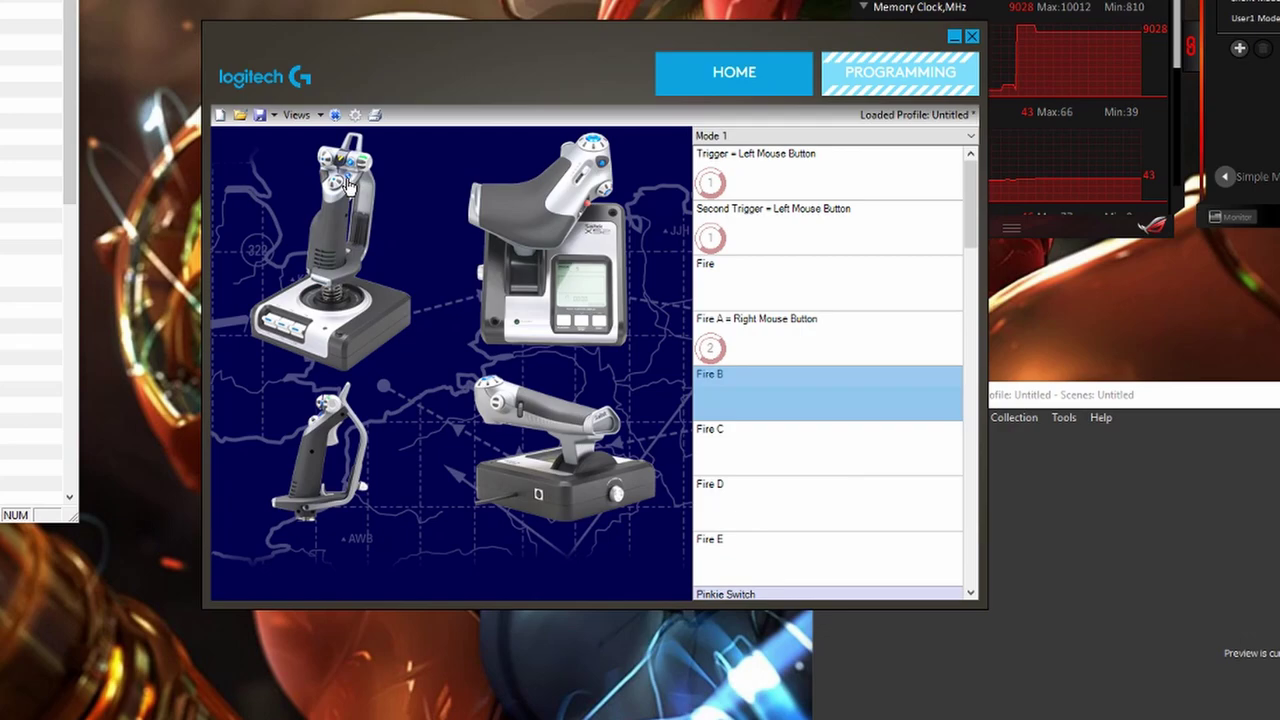
{"action": "left_click", "coordinate": [830, 405]}
{"action": "key", "text": "c"}
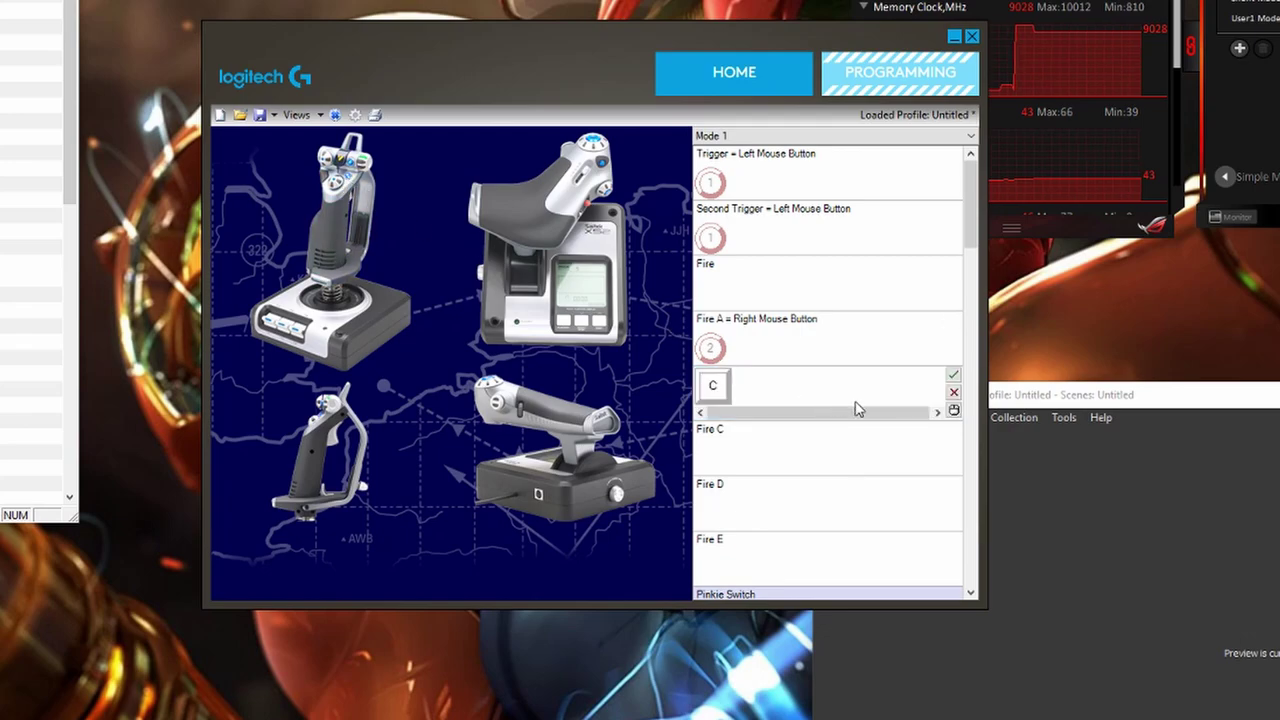
{"action": "left_click", "coordinate": [953, 375]}
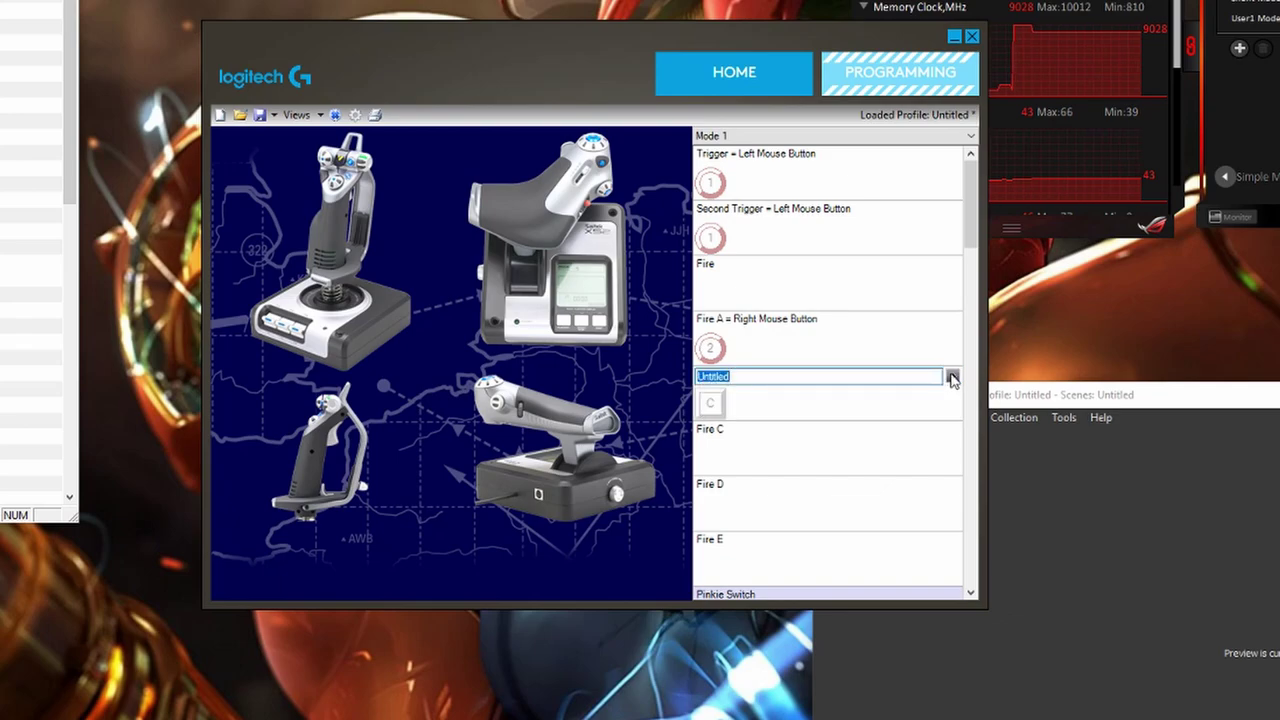
{"action": "type", "text": "Scanner"}
{"action": "key", "text": "Return"}
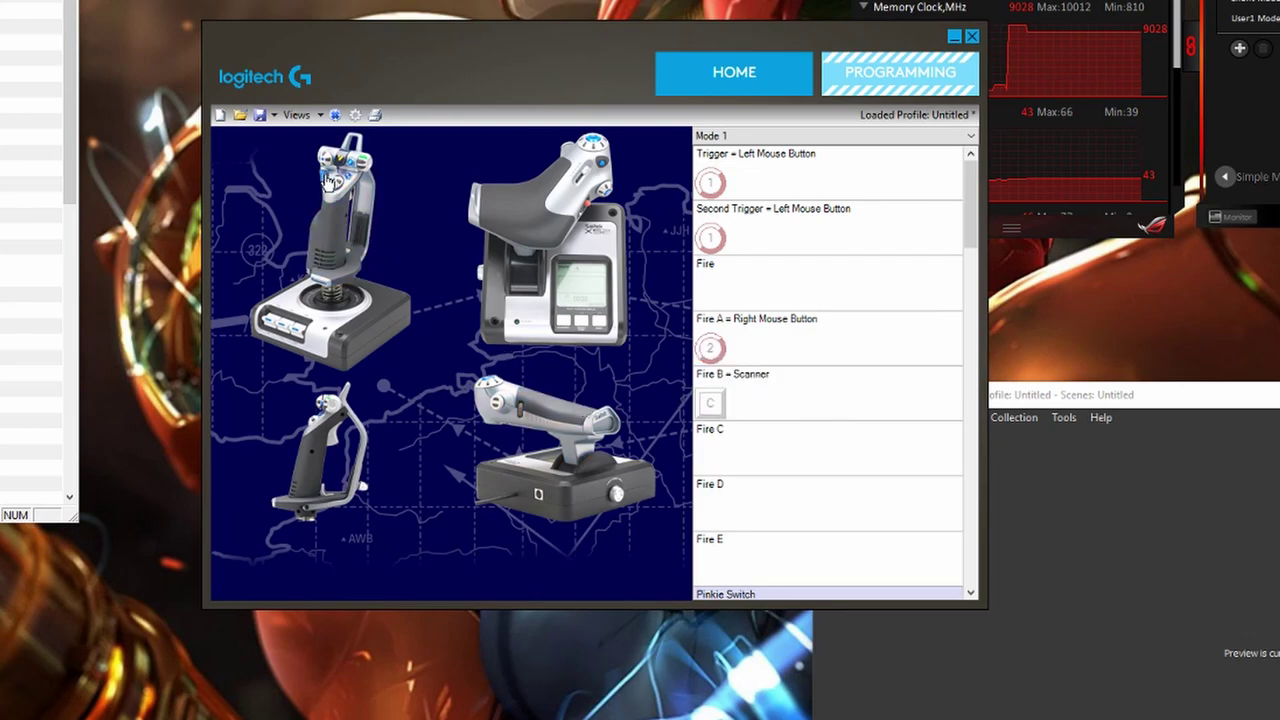
Step: Map Fire C to the G key and name it 'Weapon Change'
{"action": "mouse_move", "coordinate": [951, 449]}
{"action": "left_click", "coordinate": [850, 468]}
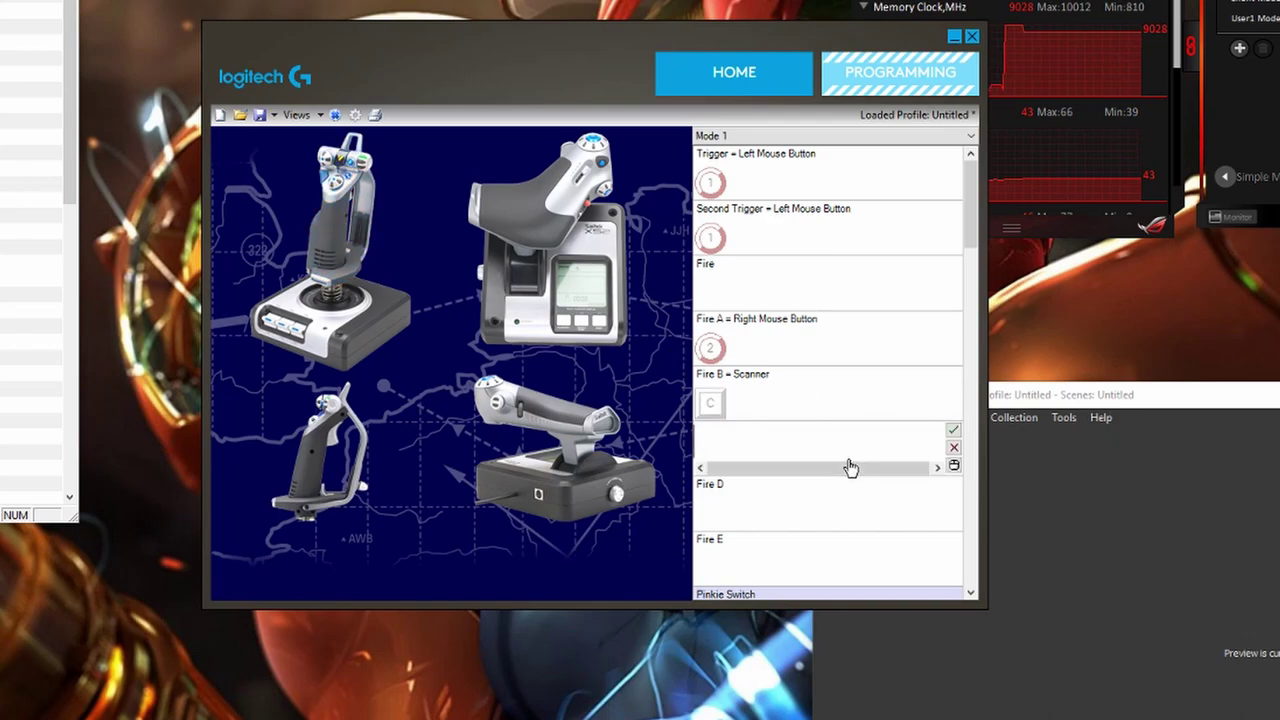
{"action": "key", "text": "g"}
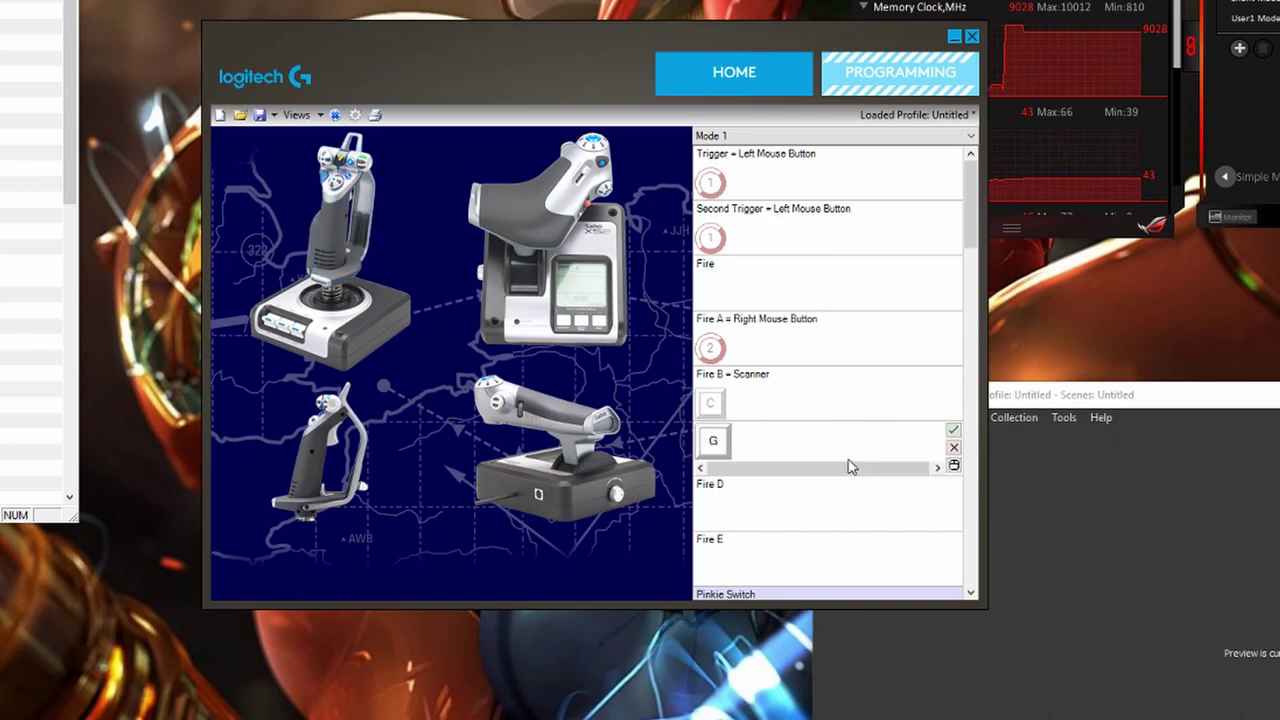
{"action": "left_click", "coordinate": [952, 430]}
{"action": "type", "text": "Weapon Chan"}
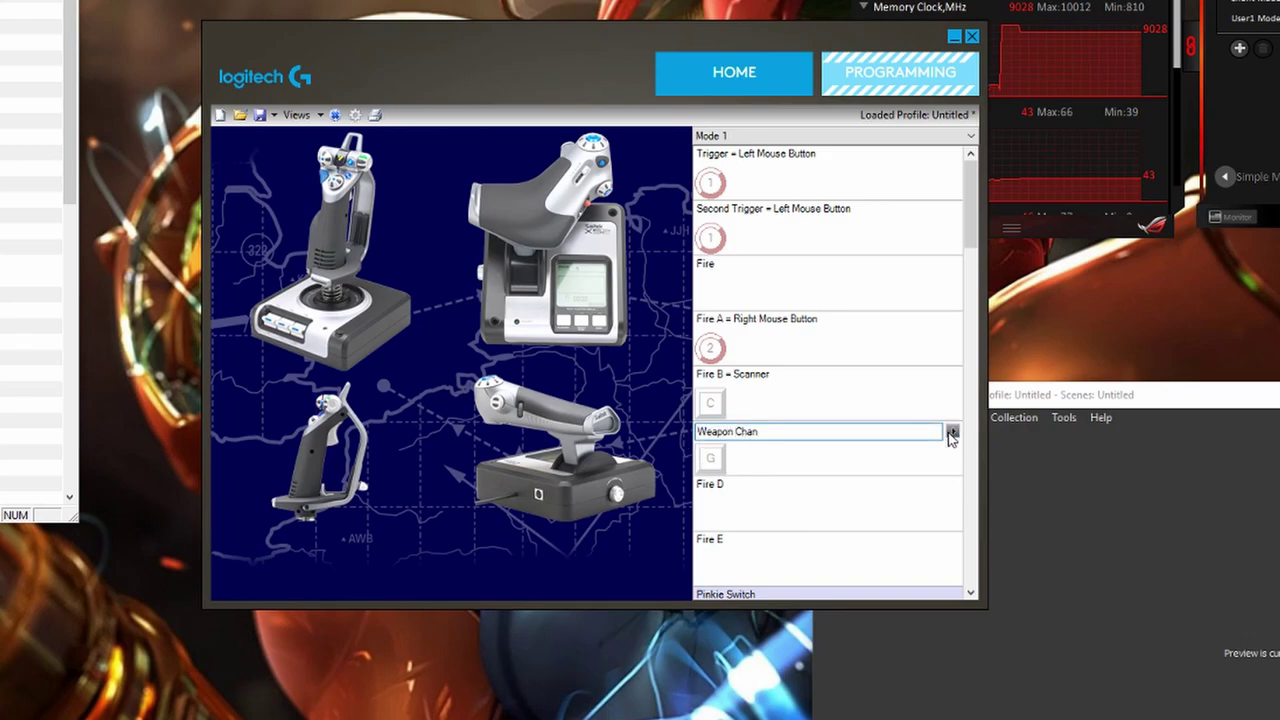
{"action": "type", "text": "ge"}
{"action": "left_click", "coordinate": [951, 432]}
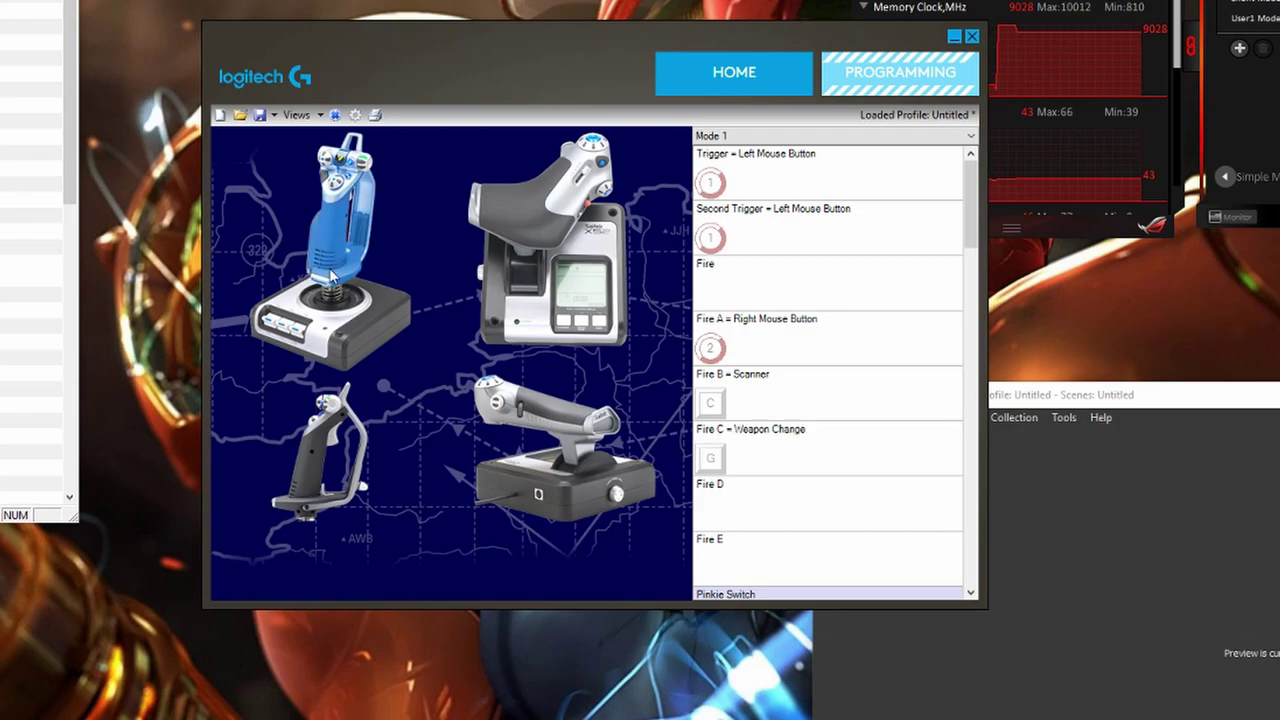
{"action": "left_click", "coordinate": [268, 325]}
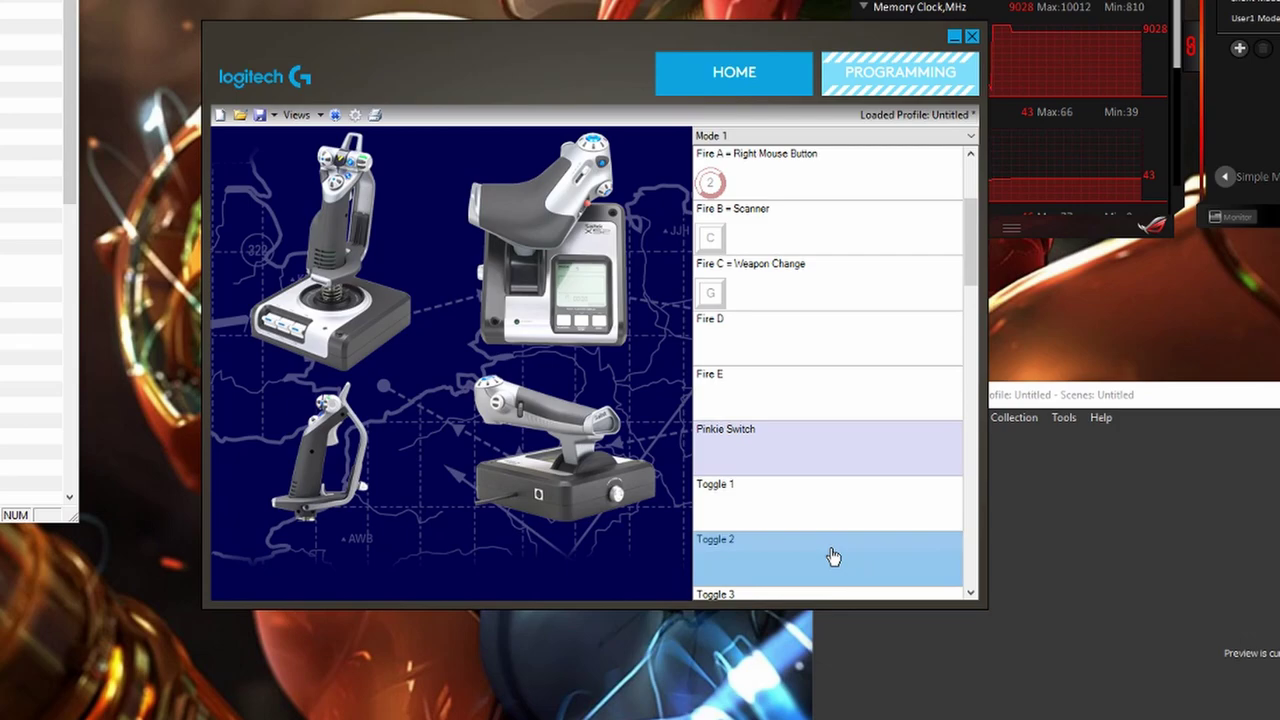
Step: Map Toggle 2 to the E key and name it 'Land'
{"action": "key", "text": "e"}
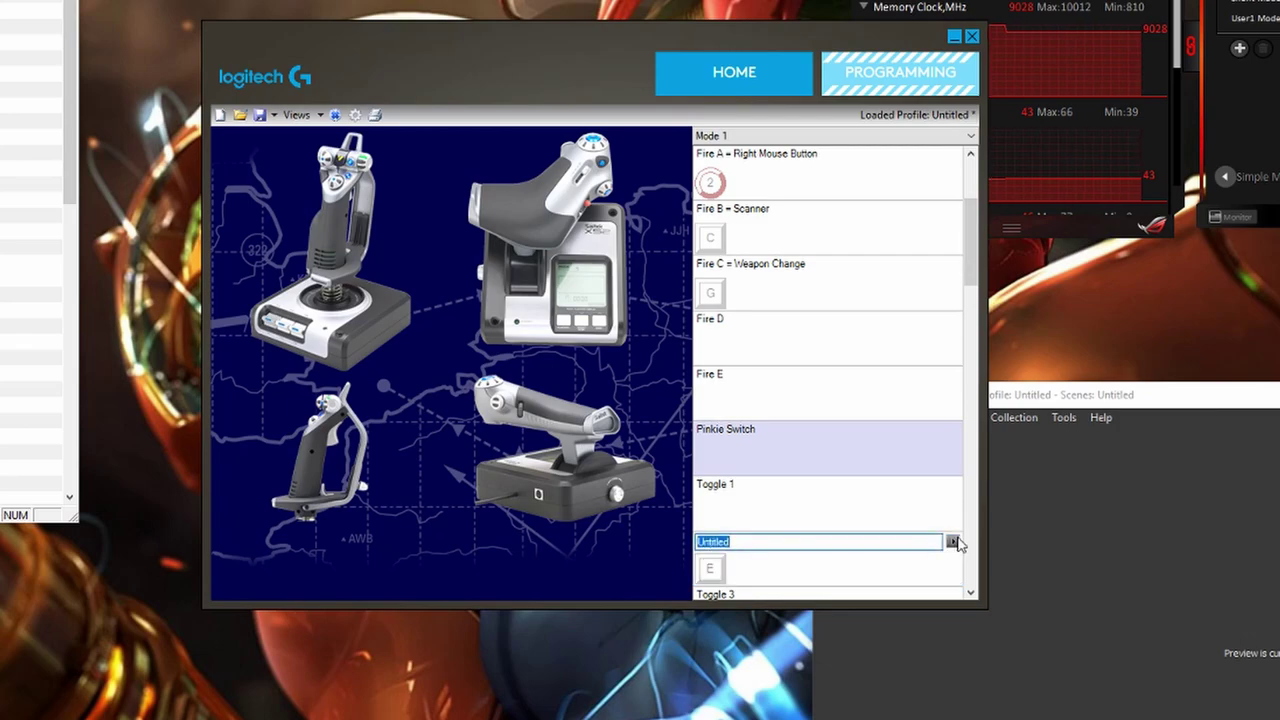
{"action": "type", "text": "Land"}
{"action": "key", "text": "Return"}
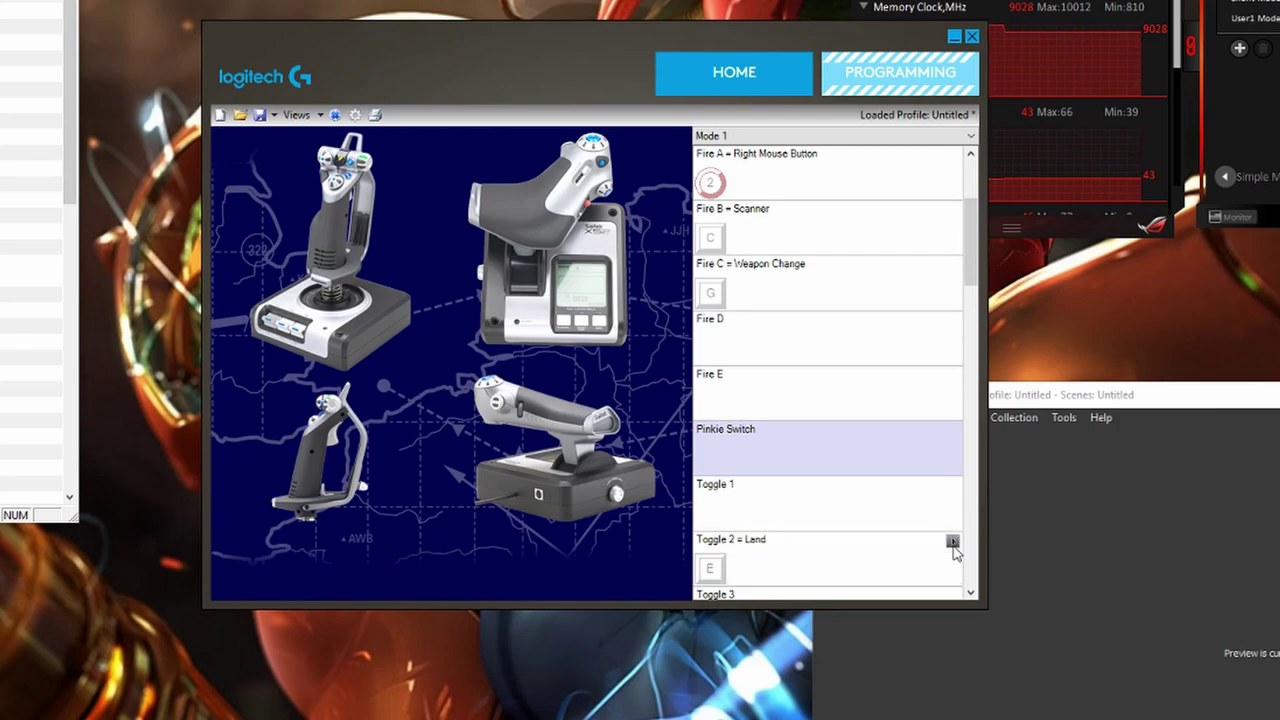
{"action": "left_click", "coordinate": [952, 550]}
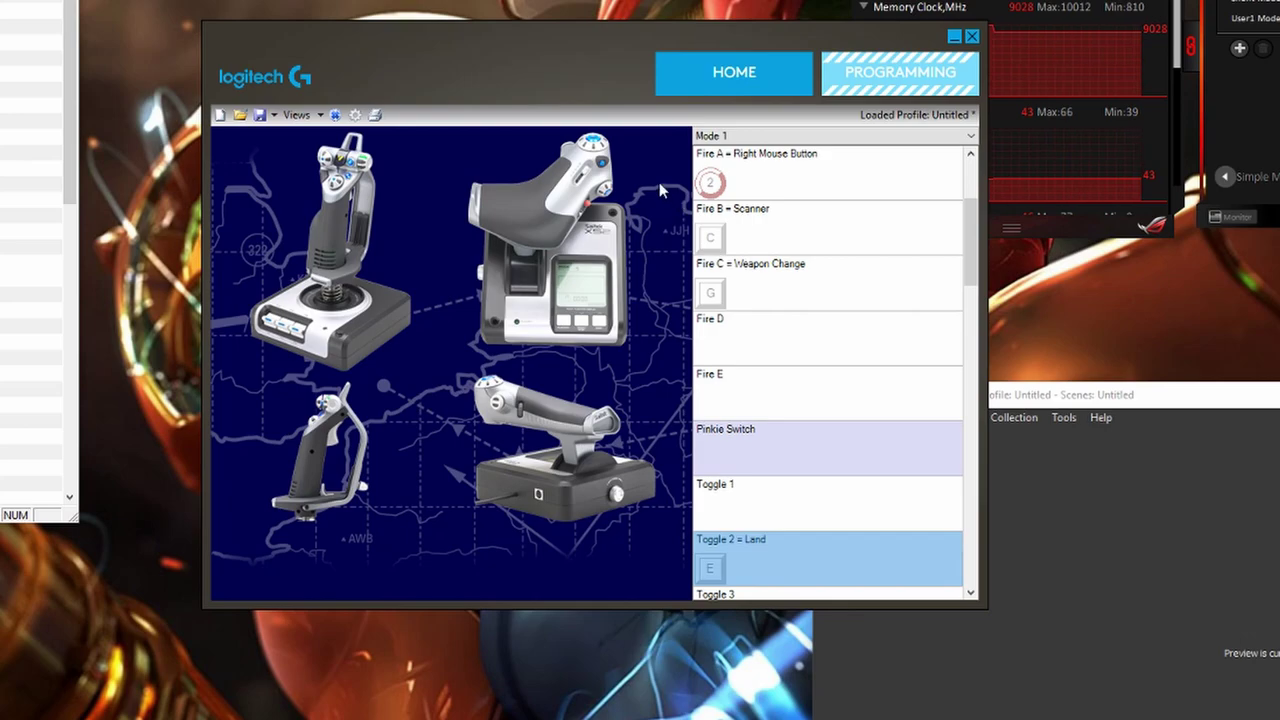
Step: Assign Space to Fire E and name it 'Pulse Drive'
{"action": "left_click", "coordinate": [793, 384]}
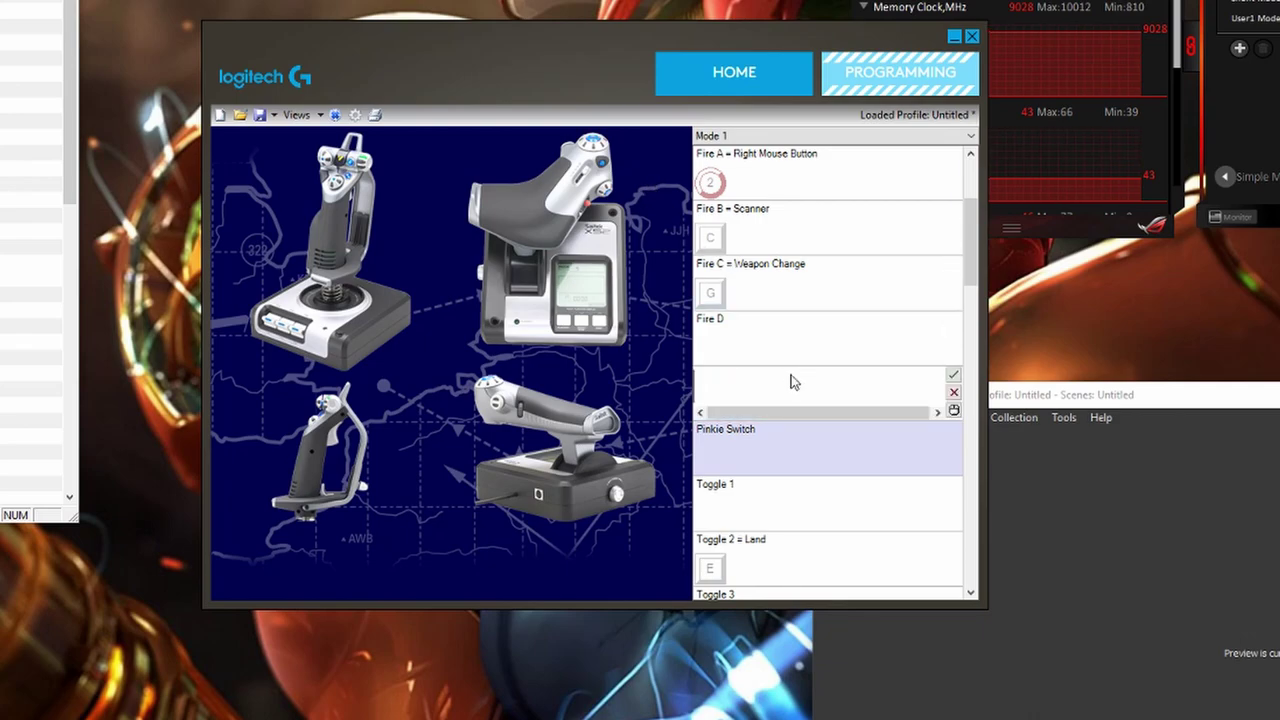
{"action": "key", "text": "space"}
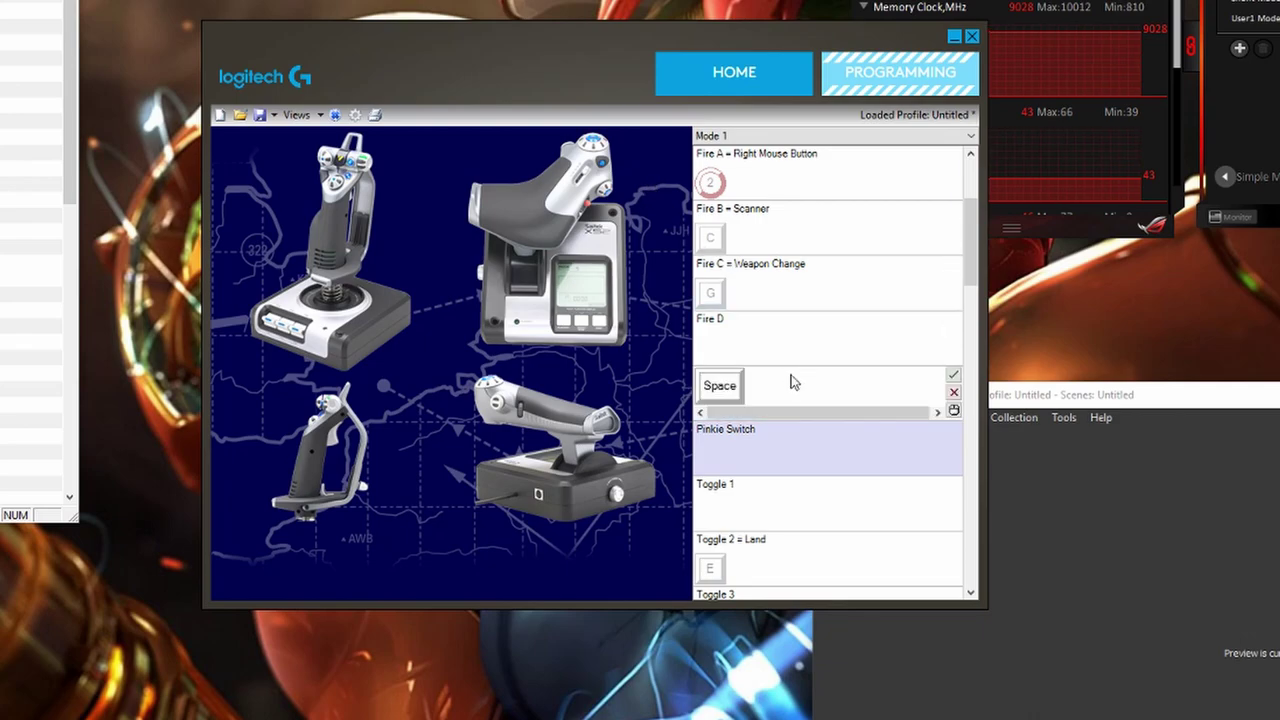
{"action": "left_click", "coordinate": [954, 376]}
{"action": "type", "text": "P"}
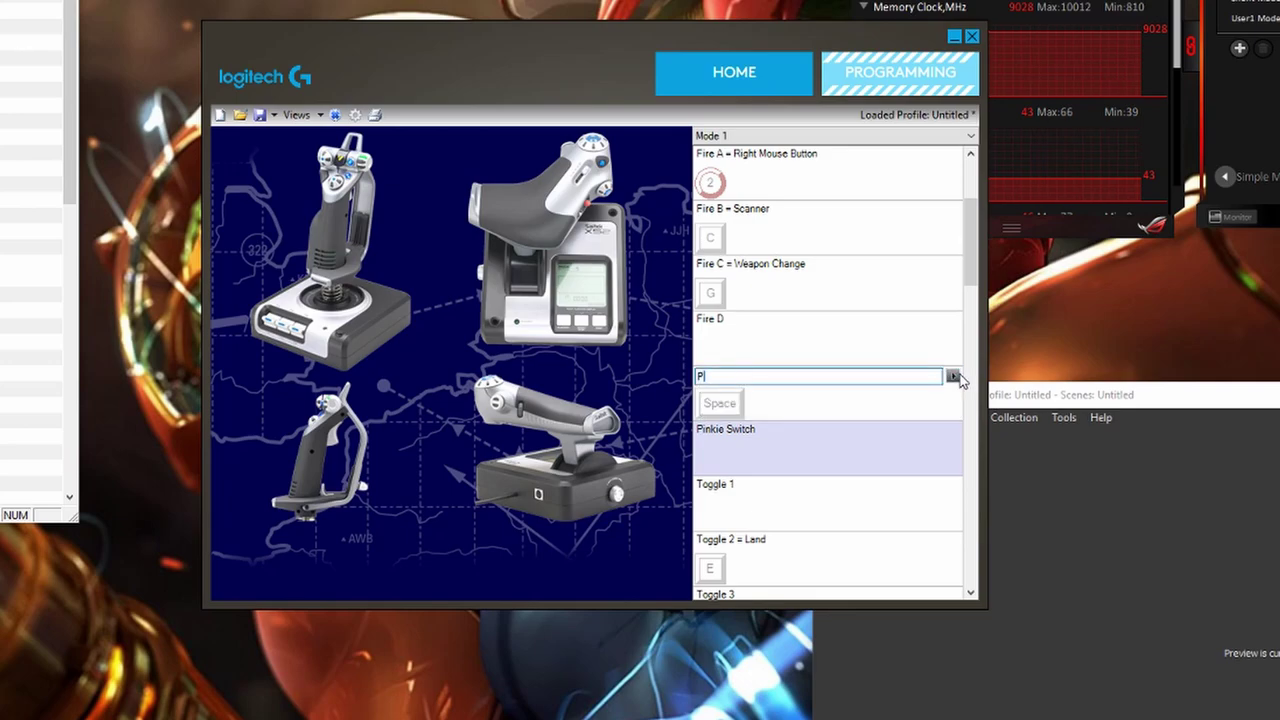
{"action": "type", "text": "ulse Drive"}
{"action": "key", "text": "Return"}
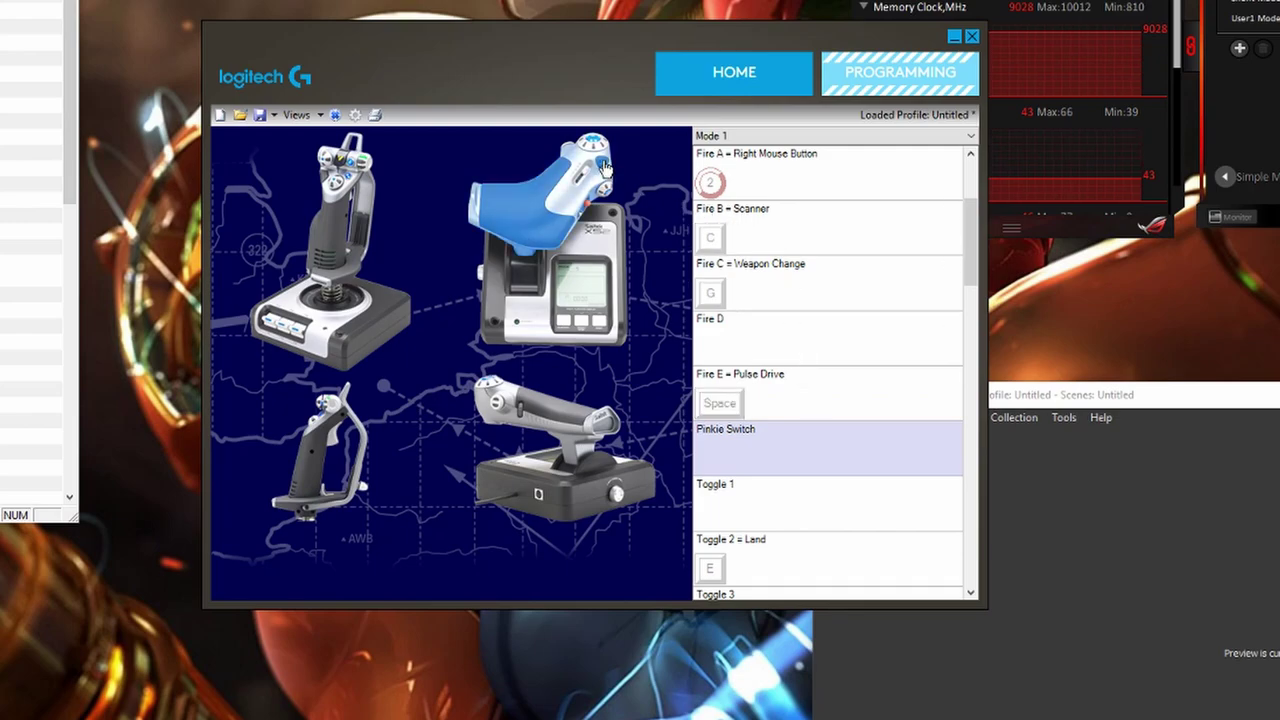
Step: Assign Shift to Fire D and name it 'Boost'
{"action": "left_click", "coordinate": [794, 348]}
{"action": "key", "text": "shift"}
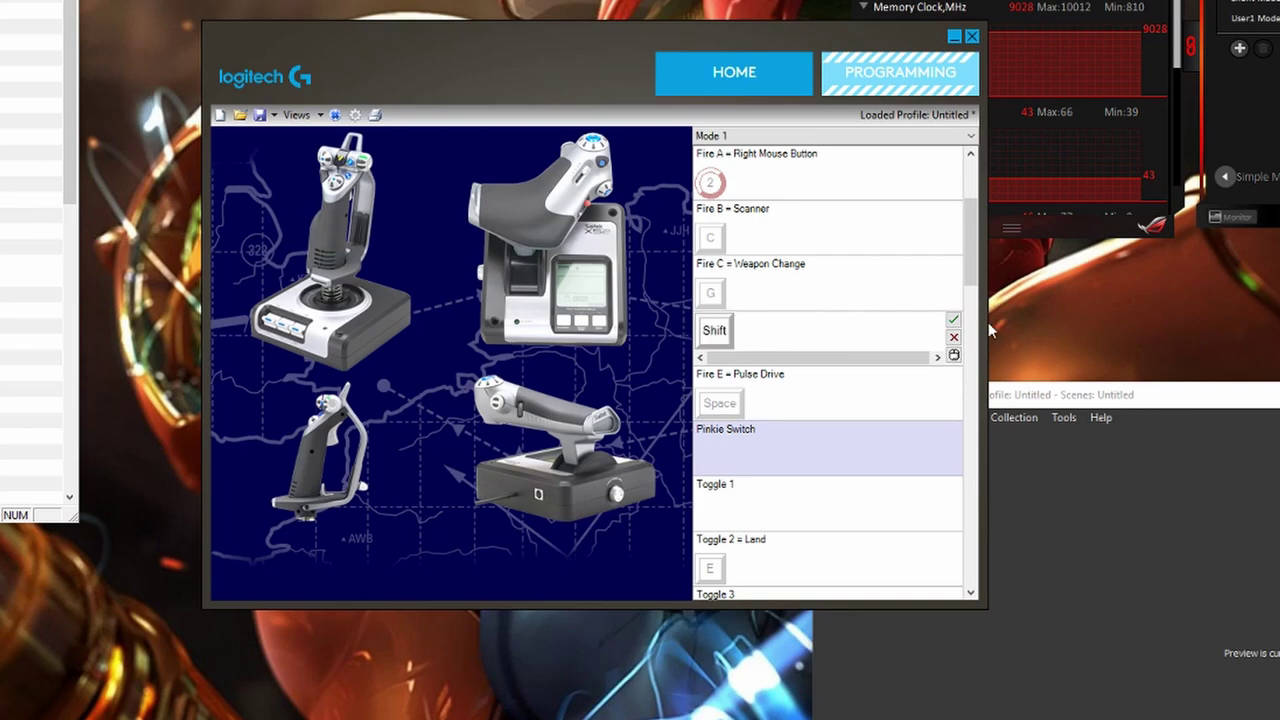
{"action": "left_click", "coordinate": [953, 321]}
{"action": "type", "text": "Boost"}
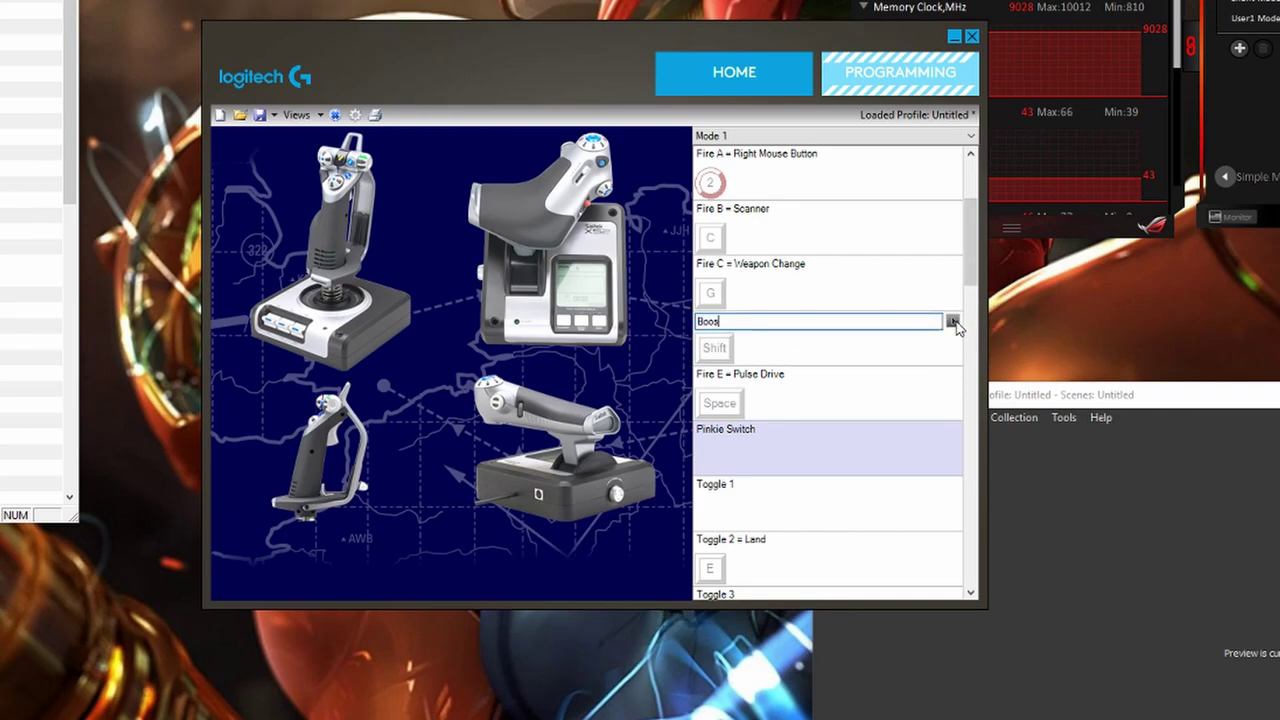
{"action": "left_click", "coordinate": [953, 321]}
{"action": "scroll", "coordinate": [955, 545], "scroll_direction": "down", "scroll_amount": 5}
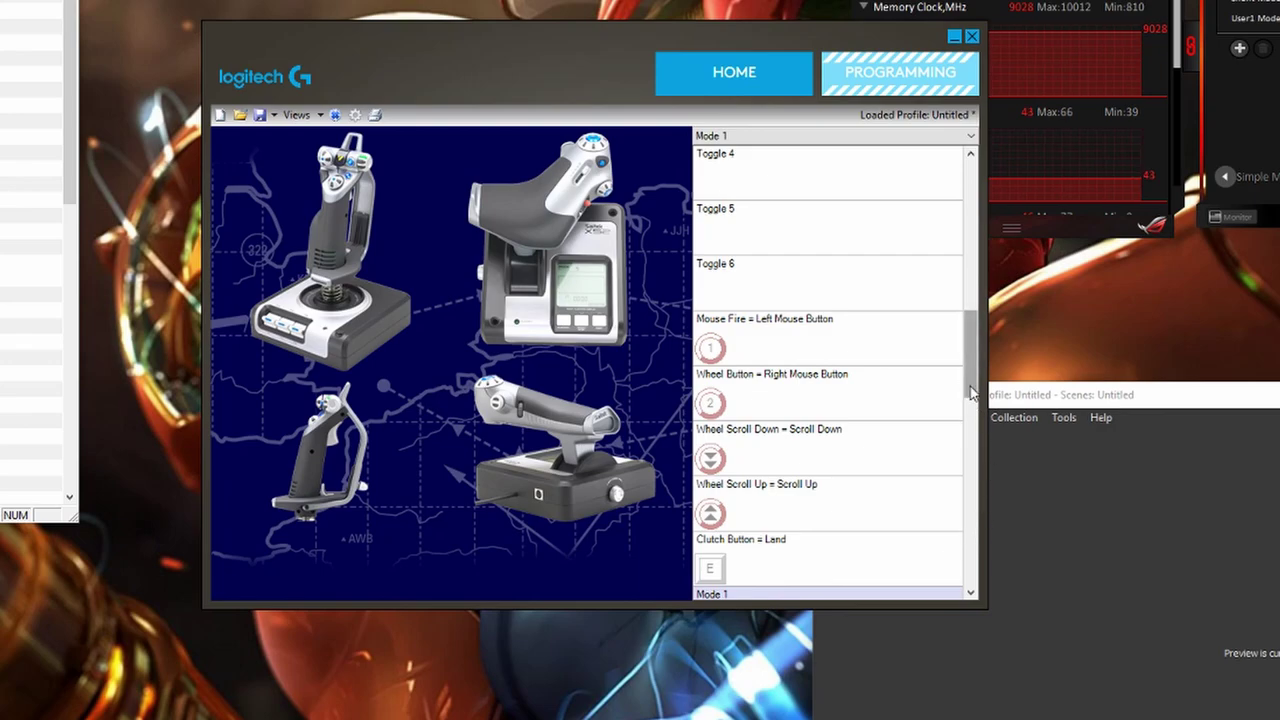
Step: Set Ministick X Axis to Unprogrammed, keeping Ministick Y Axis on Mouse Y
{"action": "left_click_drag", "start_coordinate": [970, 393], "coordinate": [977, 420]}
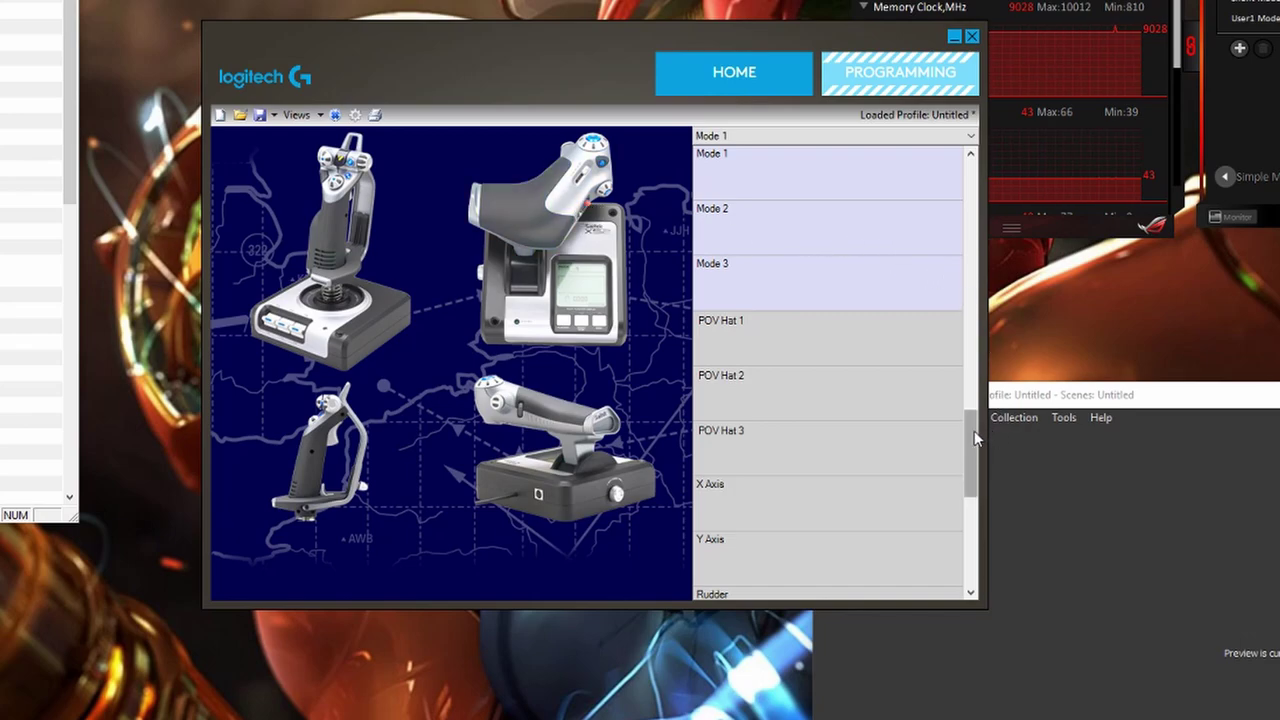
{"action": "left_click_drag", "start_coordinate": [976, 438], "coordinate": [969, 530]}
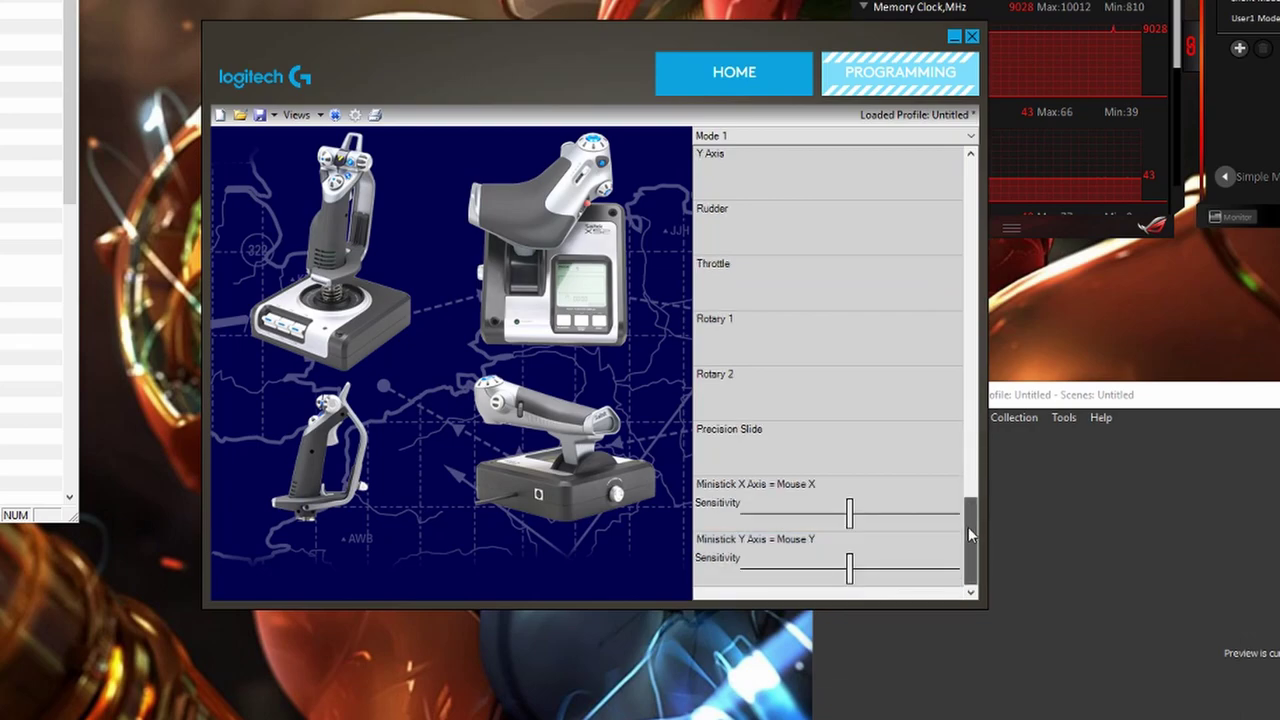
{"action": "left_click", "coordinate": [952, 485]}
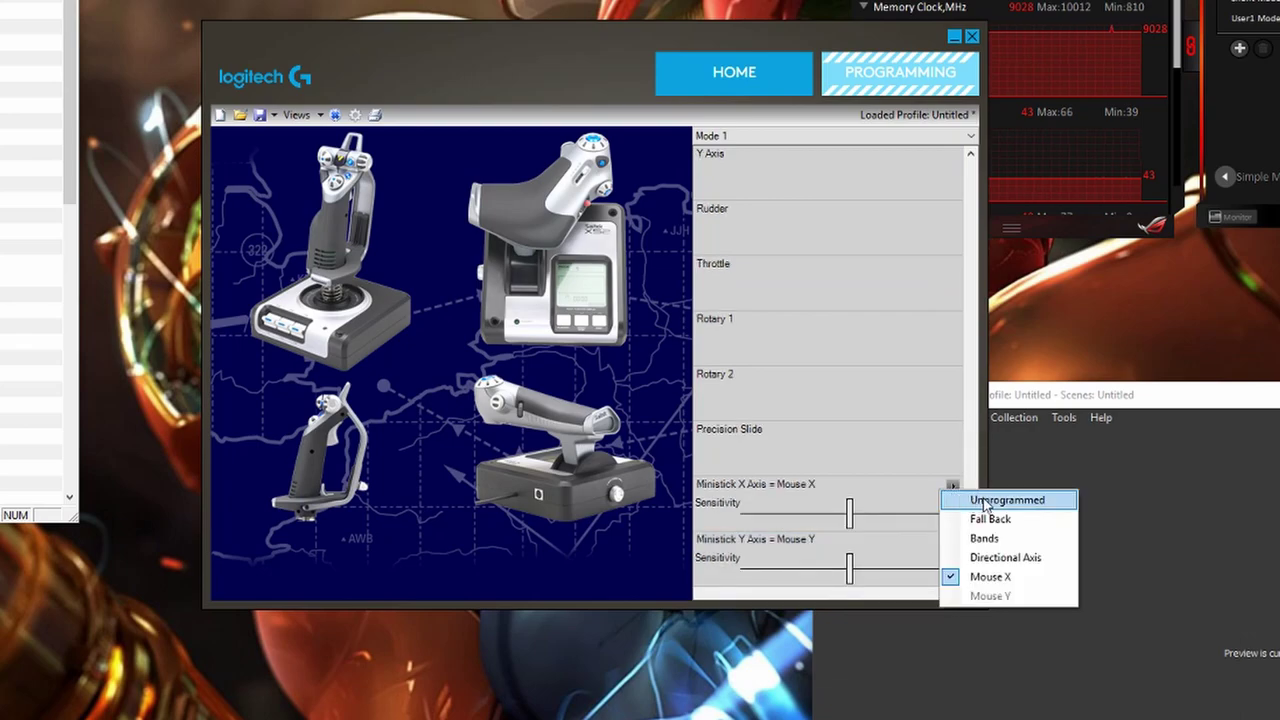
{"action": "left_click", "coordinate": [984, 500]}
{"action": "left_click", "coordinate": [952, 540]}
{"action": "left_click", "coordinate": [992, 556]}
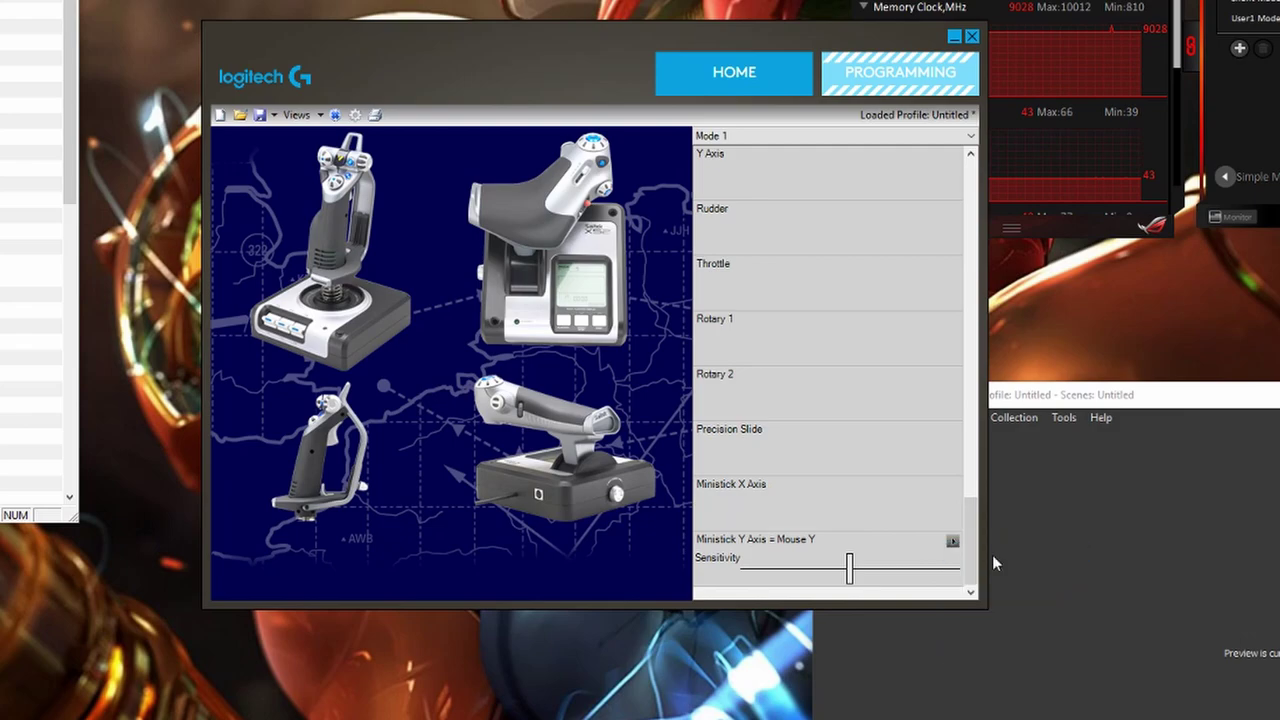
{"action": "mouse_move", "coordinate": [973, 515]}
{"action": "left_mouse_down"}
{"action": "mouse_move", "coordinate": [970, 445]}
{"action": "mouse_move", "coordinate": [968, 506]}
{"action": "left_mouse_up"}
Step: Map the joystick Y Axis to Mouse Y, leaving the X Axis on Fall Back
{"action": "left_click", "coordinate": [952, 434]}
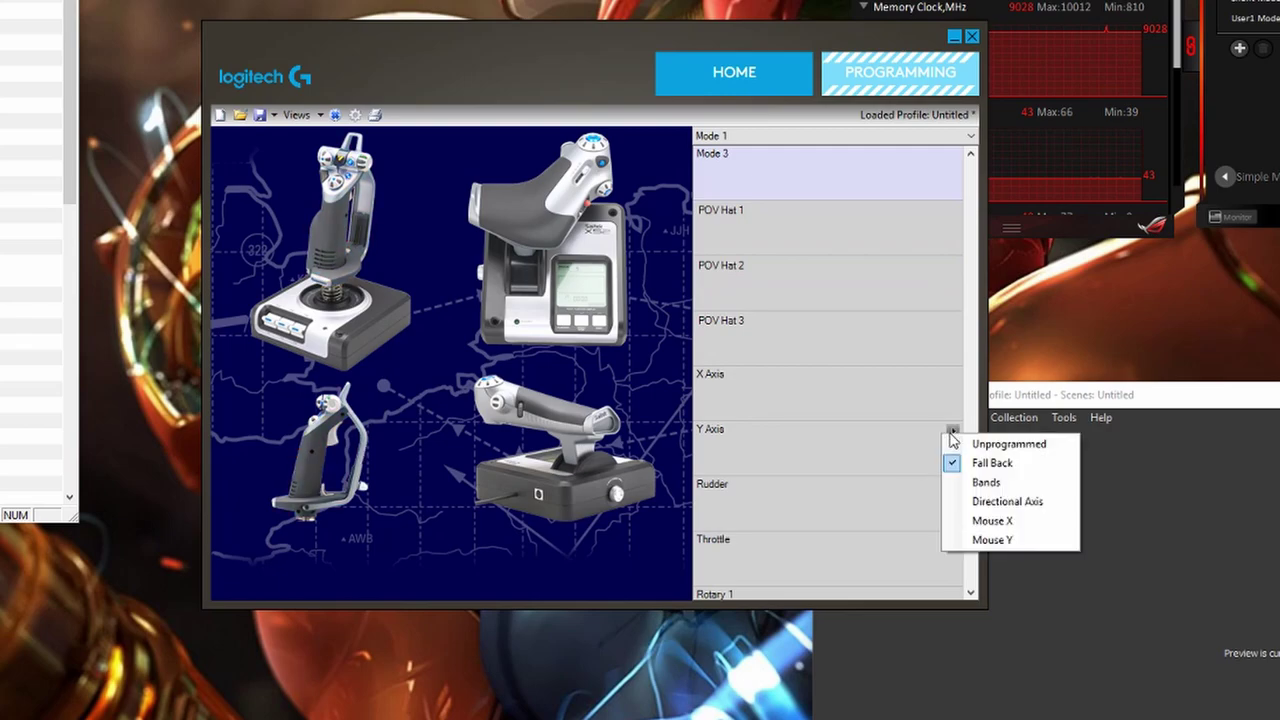
{"action": "left_click", "coordinate": [1010, 540]}
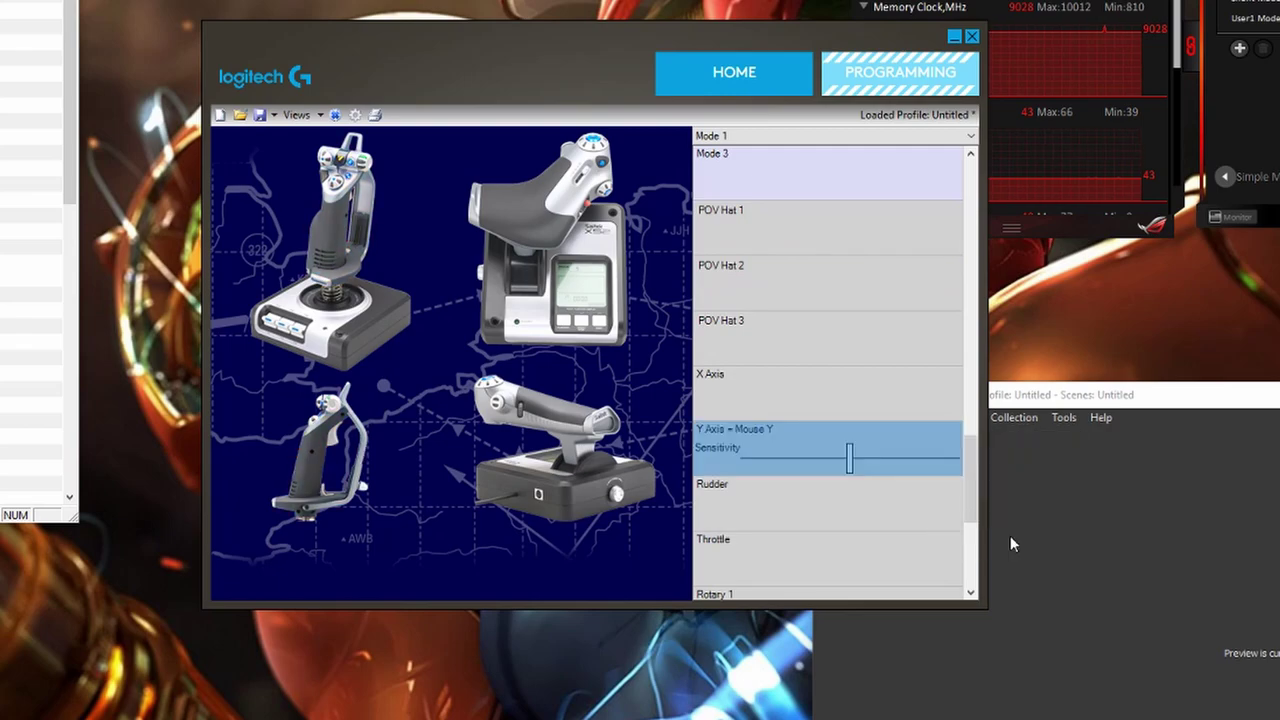
{"action": "left_click", "coordinate": [850, 460]}
{"action": "left_click", "coordinate": [950, 380]}
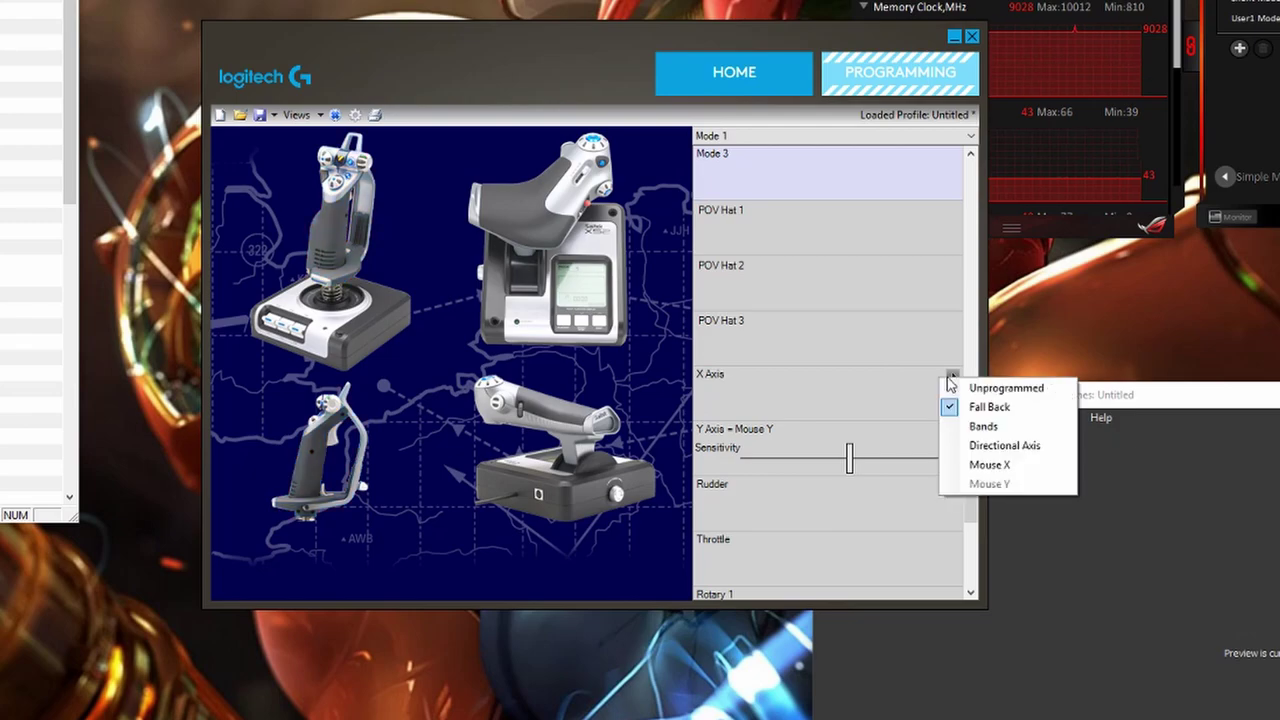
Step: Switch the joystick X Axis to Bands, giving 0%–33%, 33%–67% and 67%–100% zones
{"action": "left_click", "coordinate": [983, 427]}
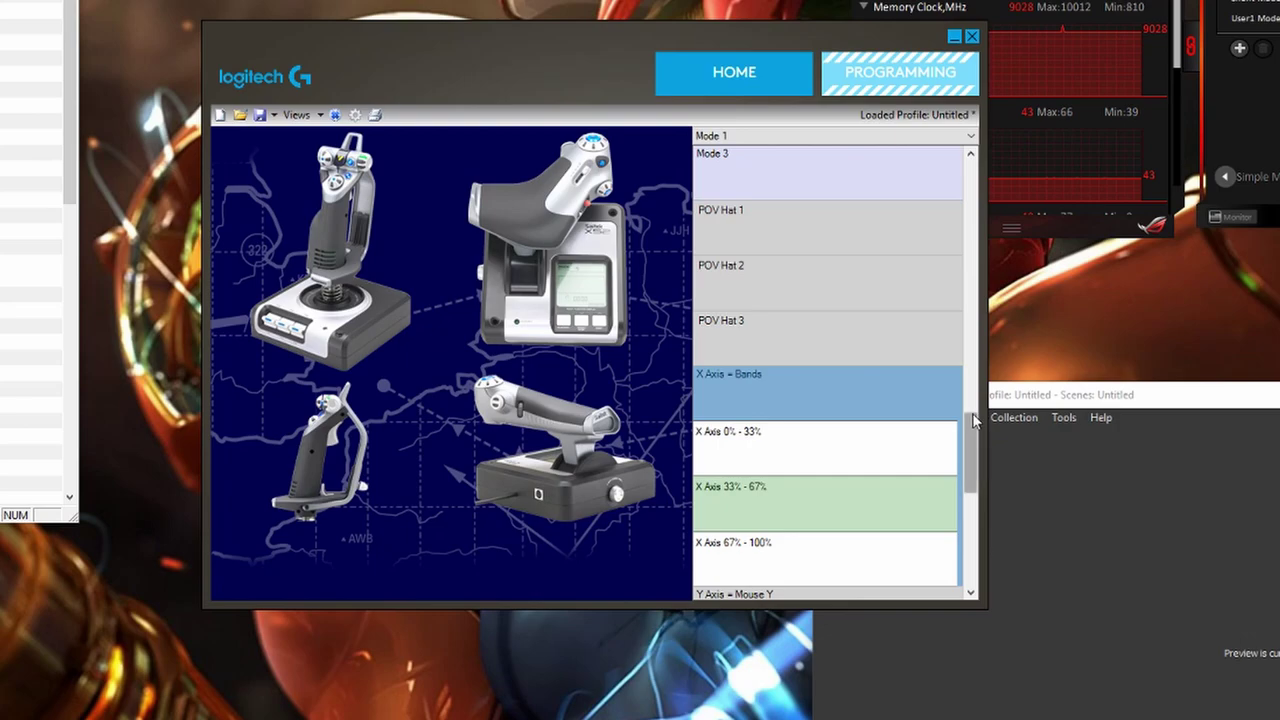
{"action": "left_click_drag", "start_coordinate": [967, 422], "coordinate": [966, 431]}
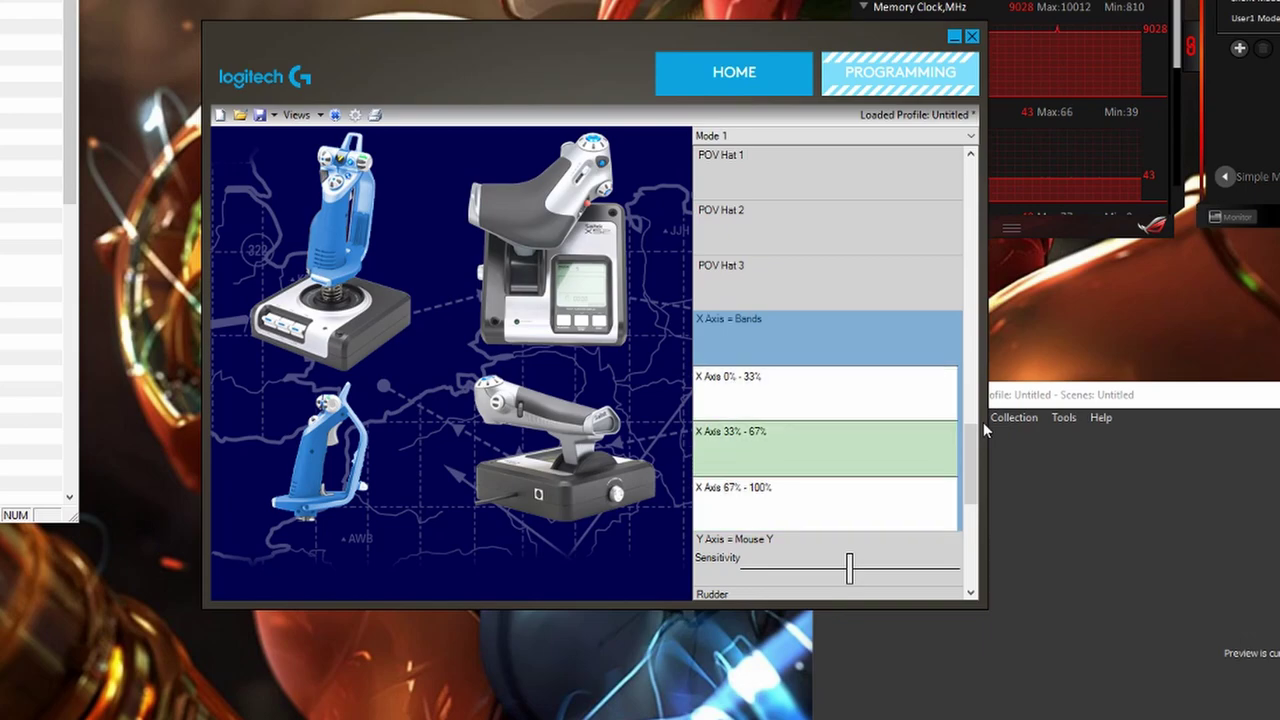
Step: Assign the A key to the X Axis 0%–33% band and name it 'Left'
{"action": "left_click", "coordinate": [857, 403]}
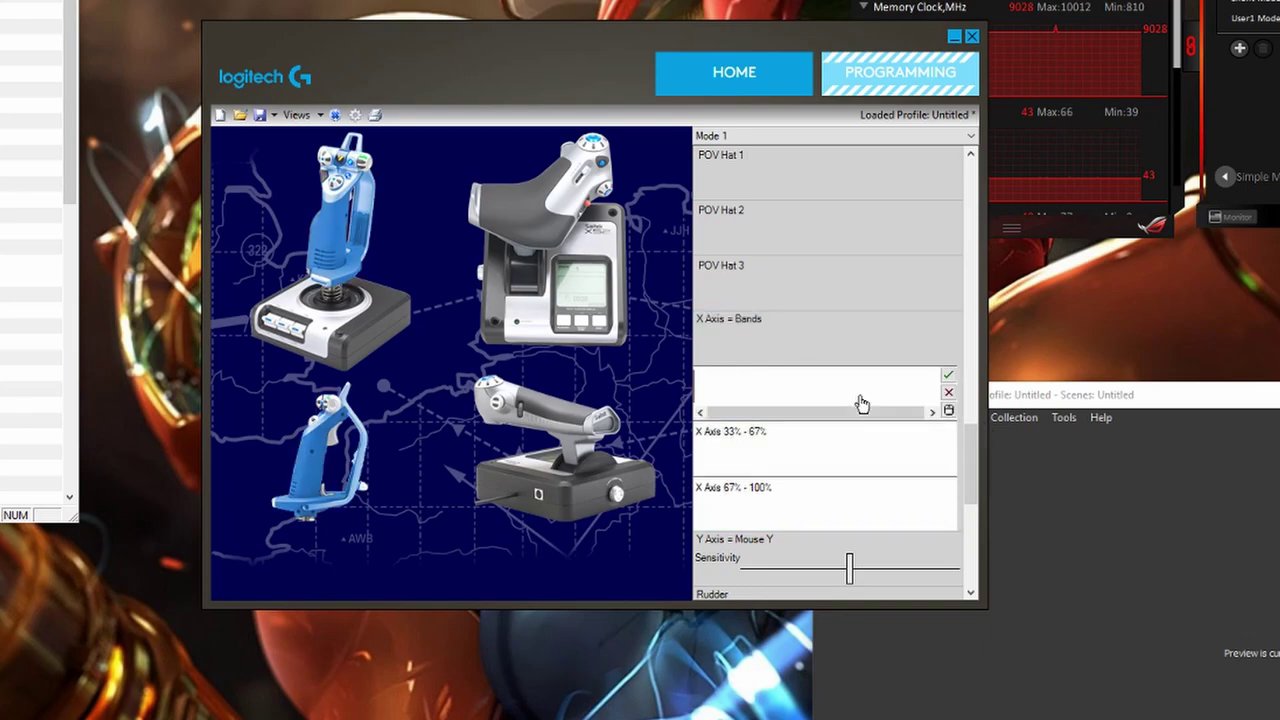
{"action": "key", "text": "a"}
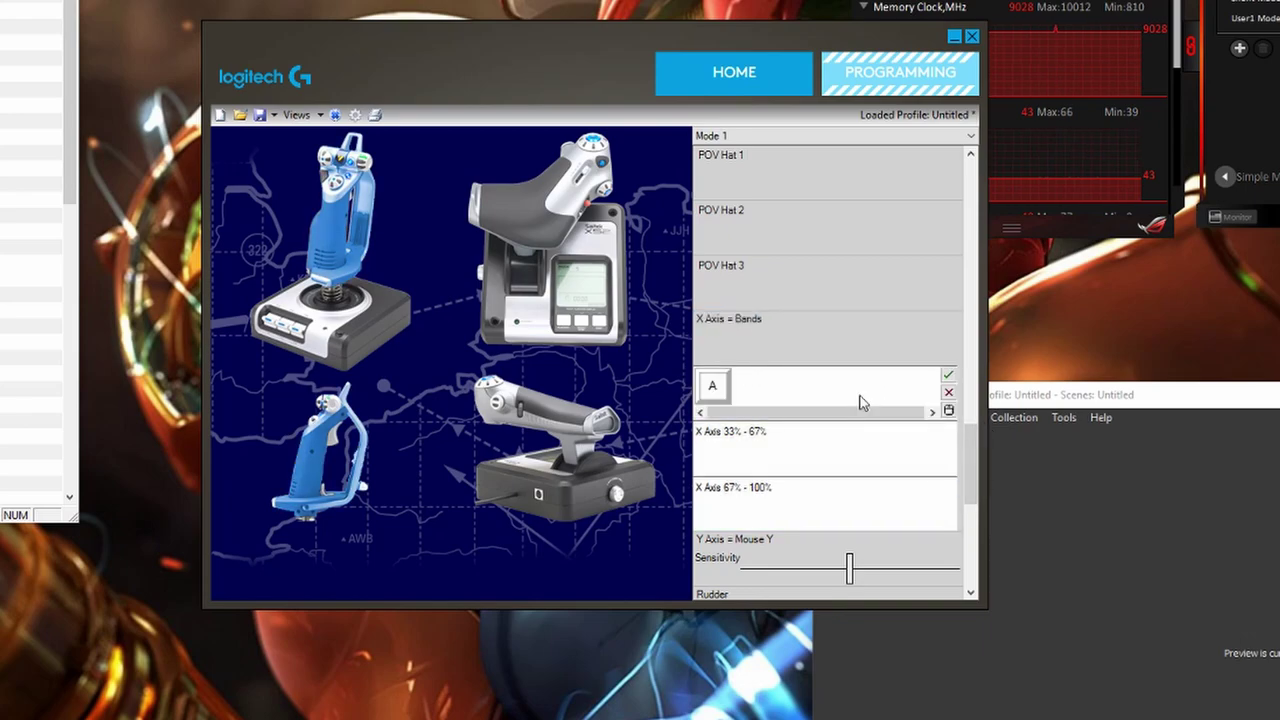
{"action": "left_click", "coordinate": [948, 376]}
{"action": "type", "text": "Left"}
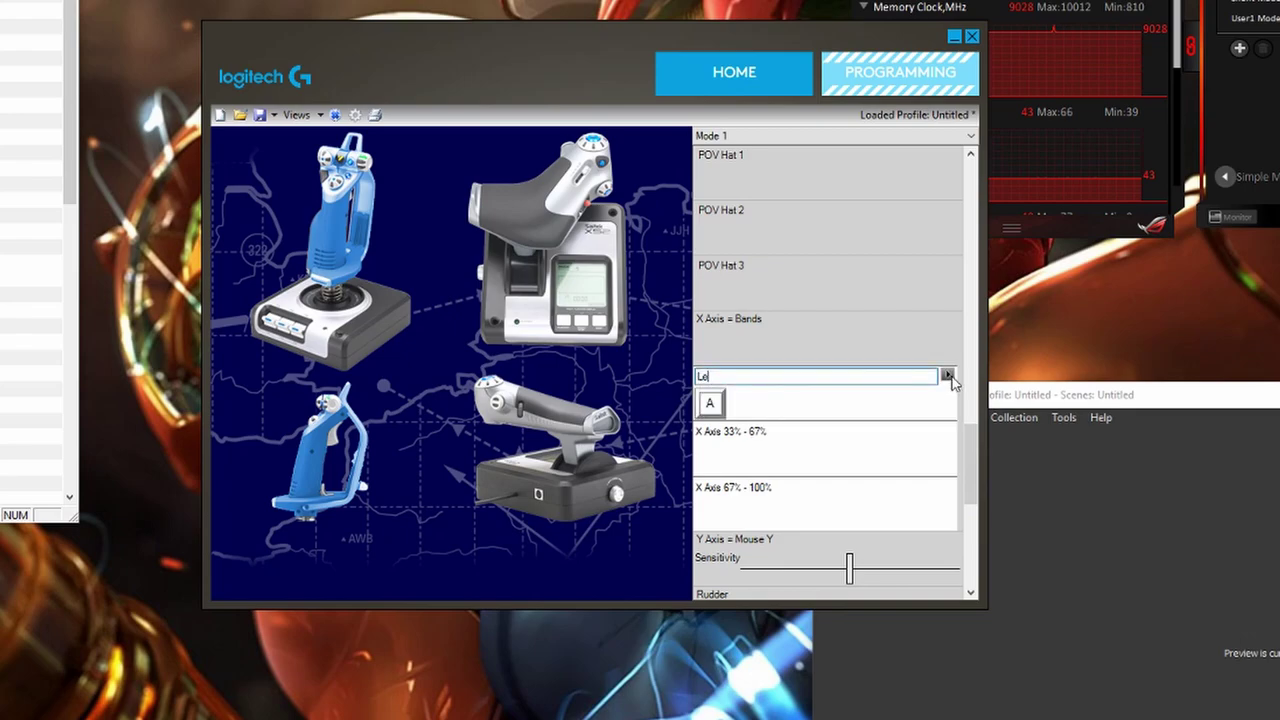
{"action": "left_click", "coordinate": [948, 376]}
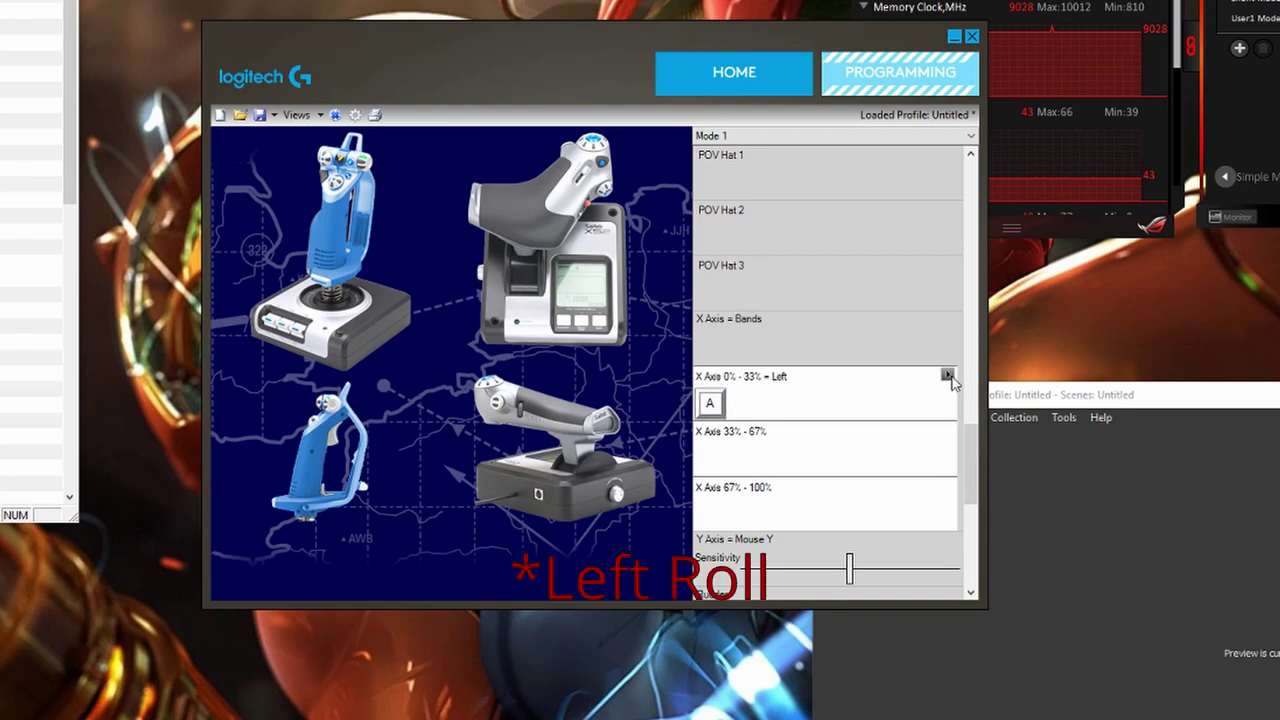
Step: Assign the D key to the X Axis 67%–100% band and name it 'Right'
{"action": "left_click", "coordinate": [829, 512]}
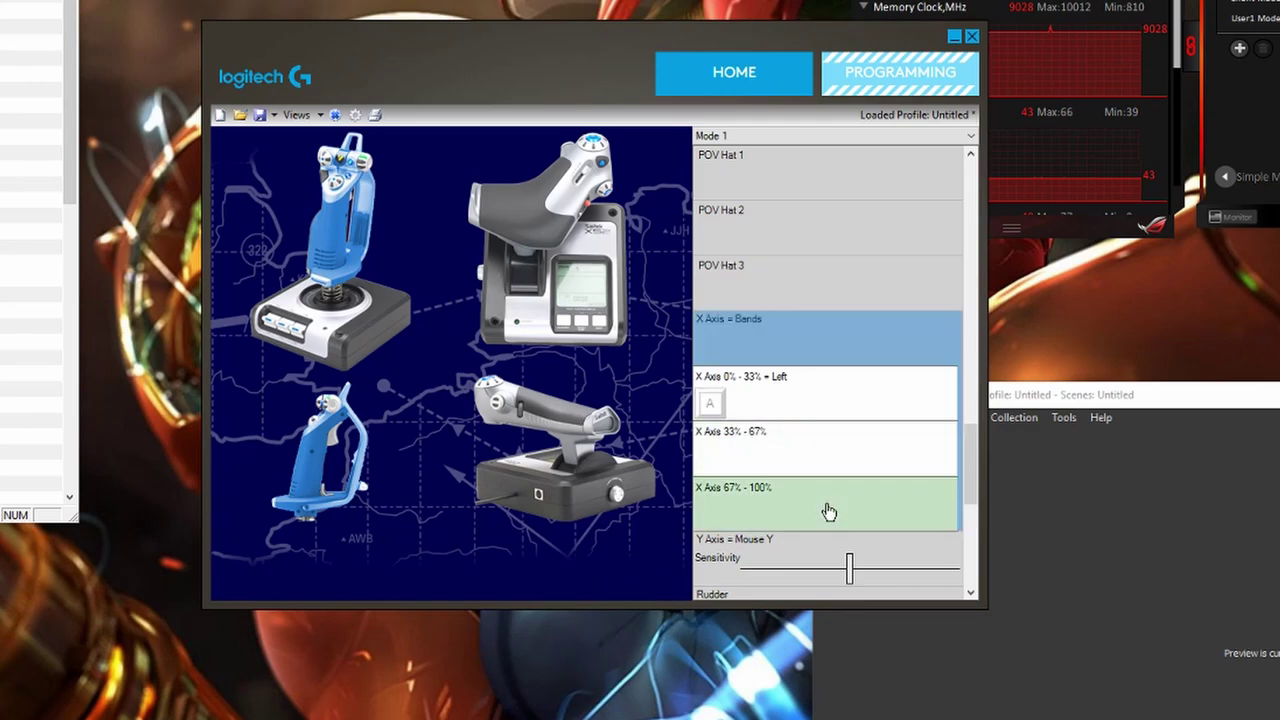
{"action": "left_click", "coordinate": [829, 512]}
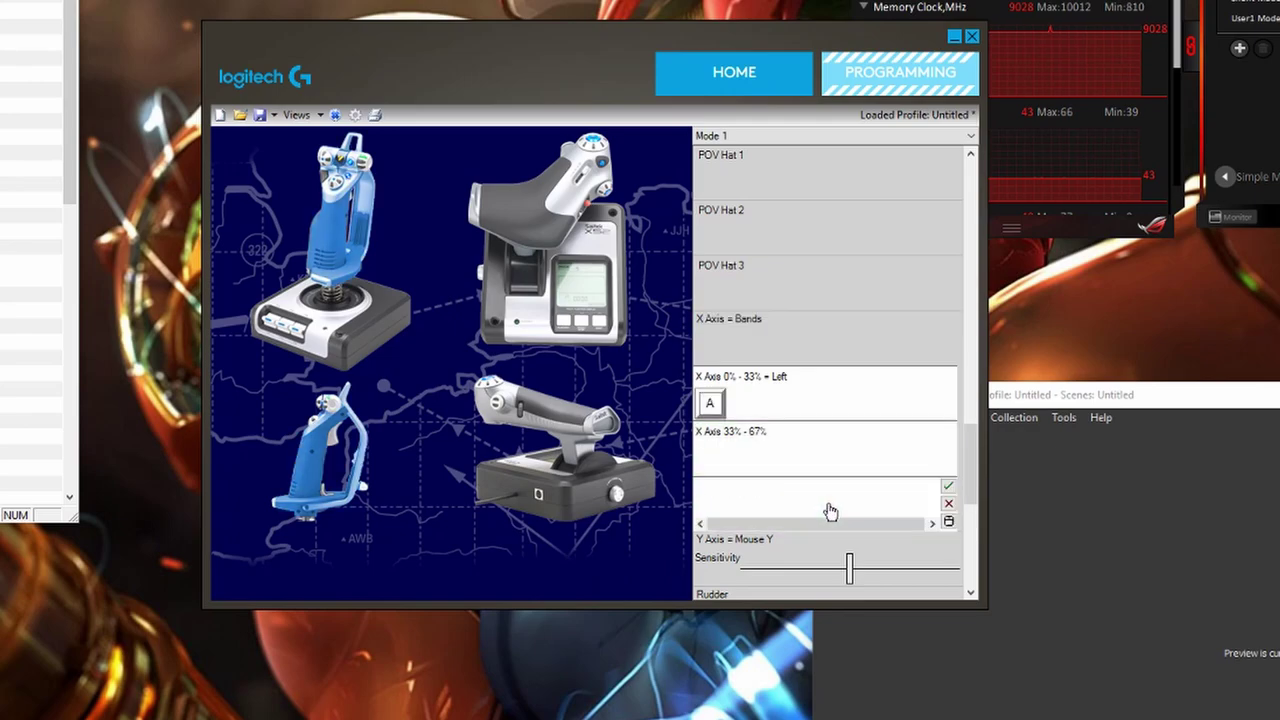
{"action": "key", "text": "d"}
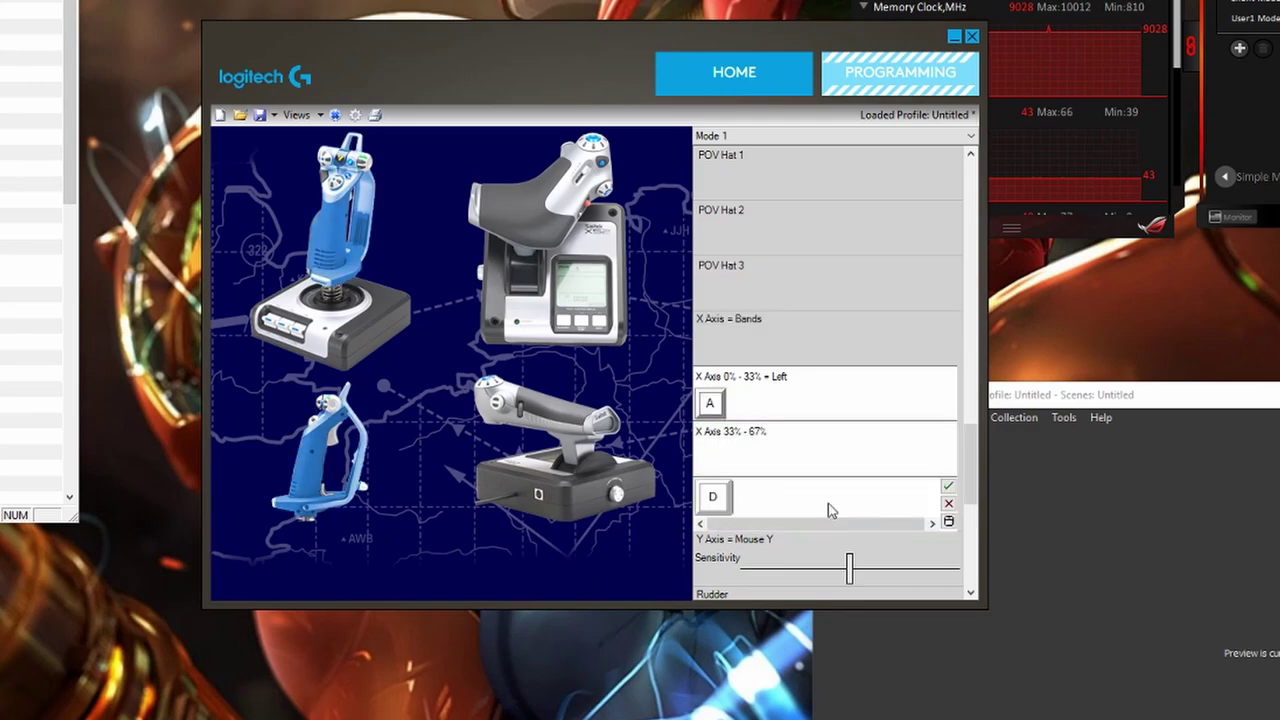
{"action": "left_click", "coordinate": [948, 486]}
{"action": "type", "text": "Right"}
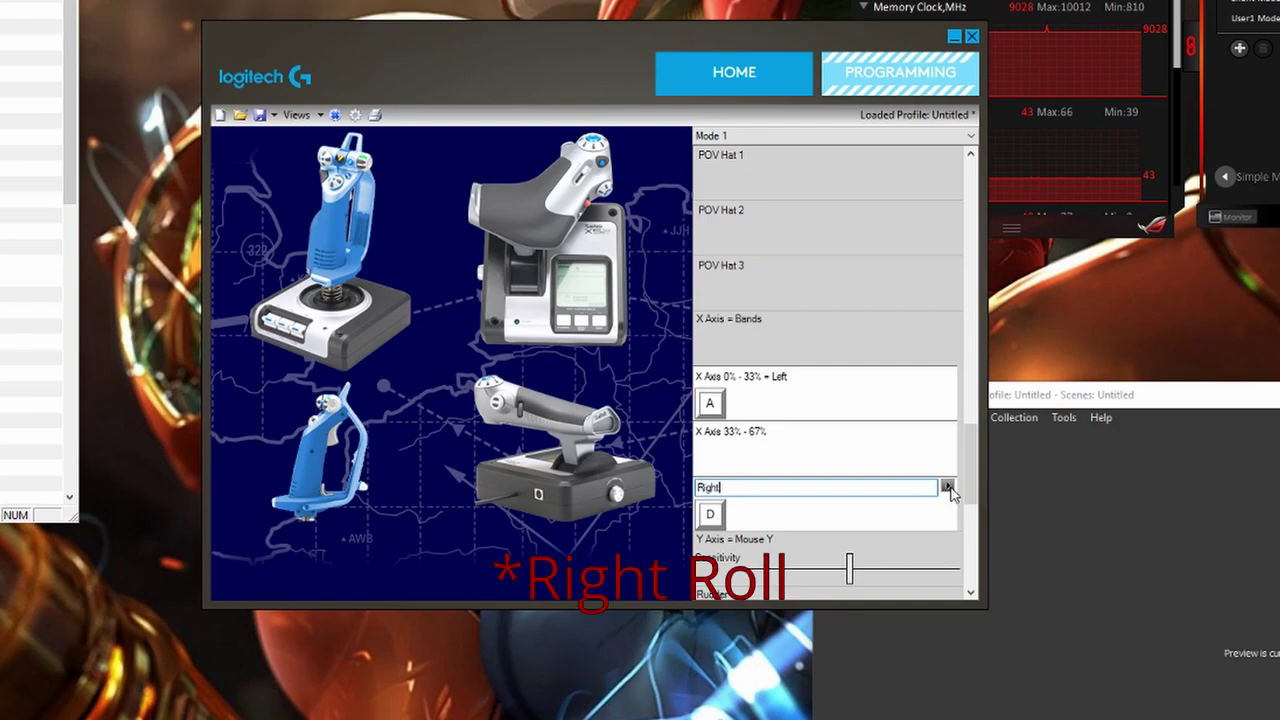
{"action": "left_click", "coordinate": [948, 486]}
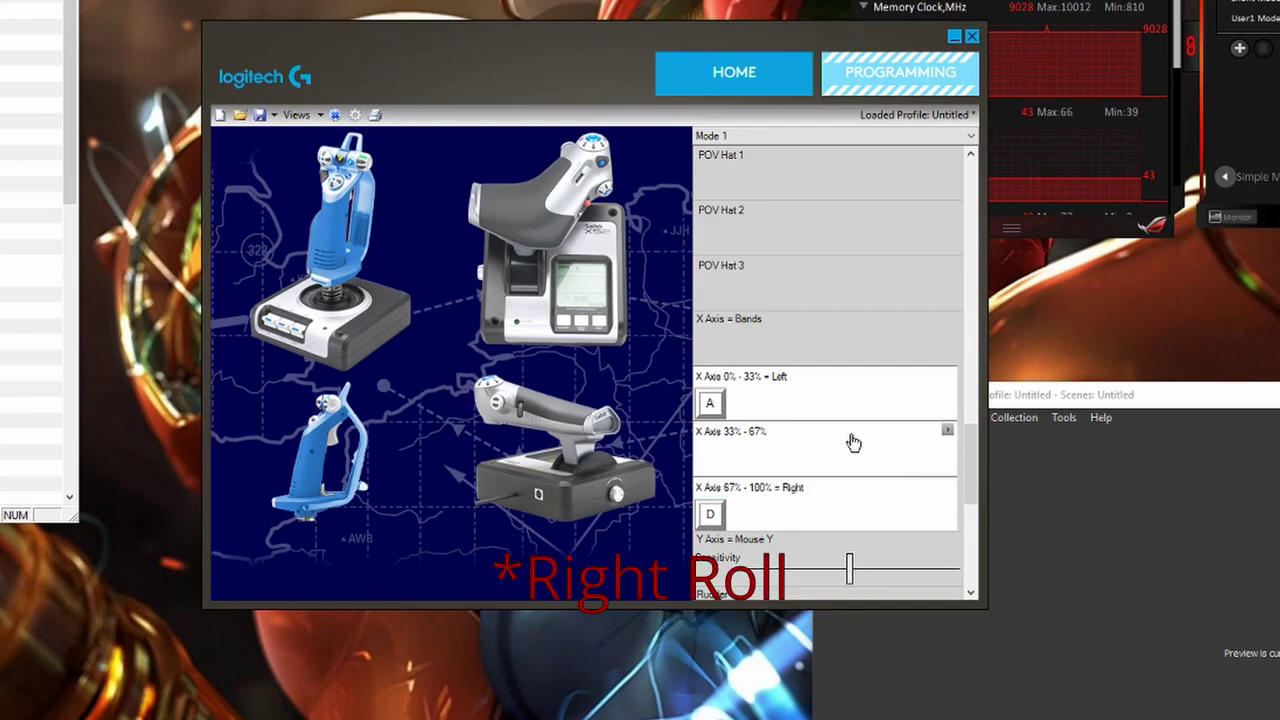
{"action": "mouse_move", "coordinate": [722, 358]}
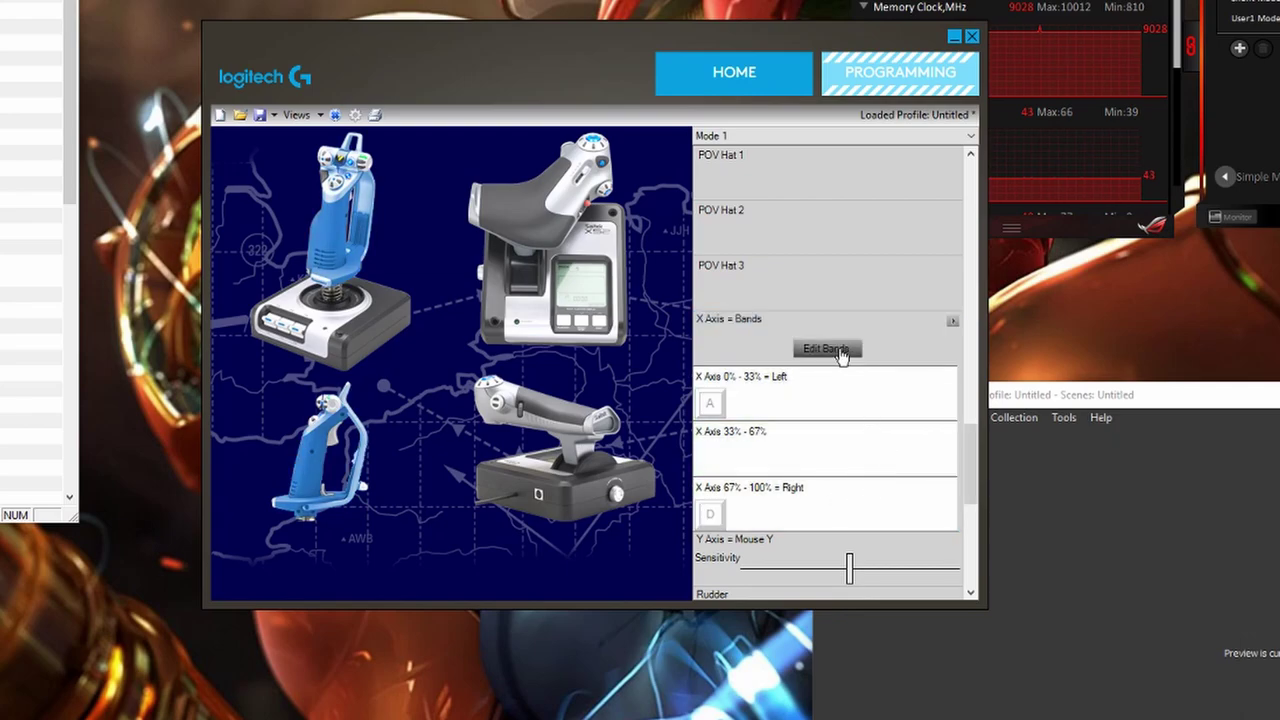
Step: Move the X Axis band boundaries to 45% and 55% and confirm with OK
{"action": "left_click", "coordinate": [843, 352]}
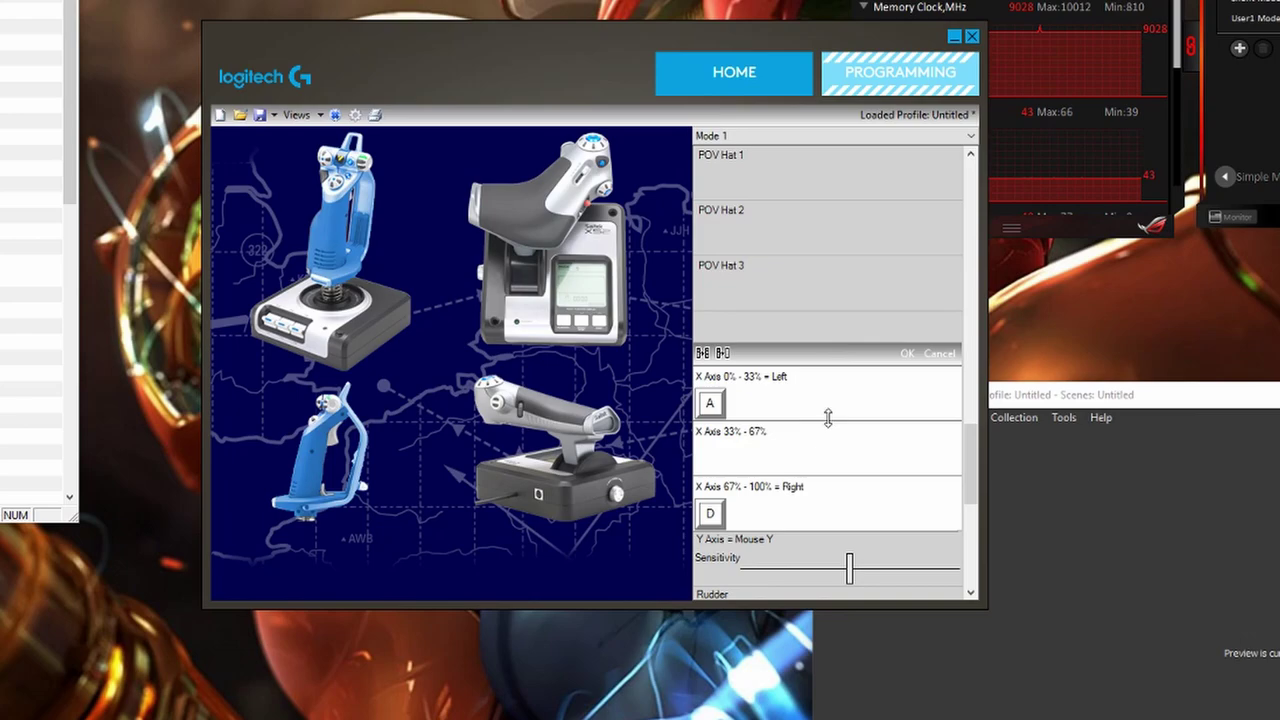
{"action": "left_click_drag", "start_coordinate": [829, 420], "coordinate": [829, 456]}
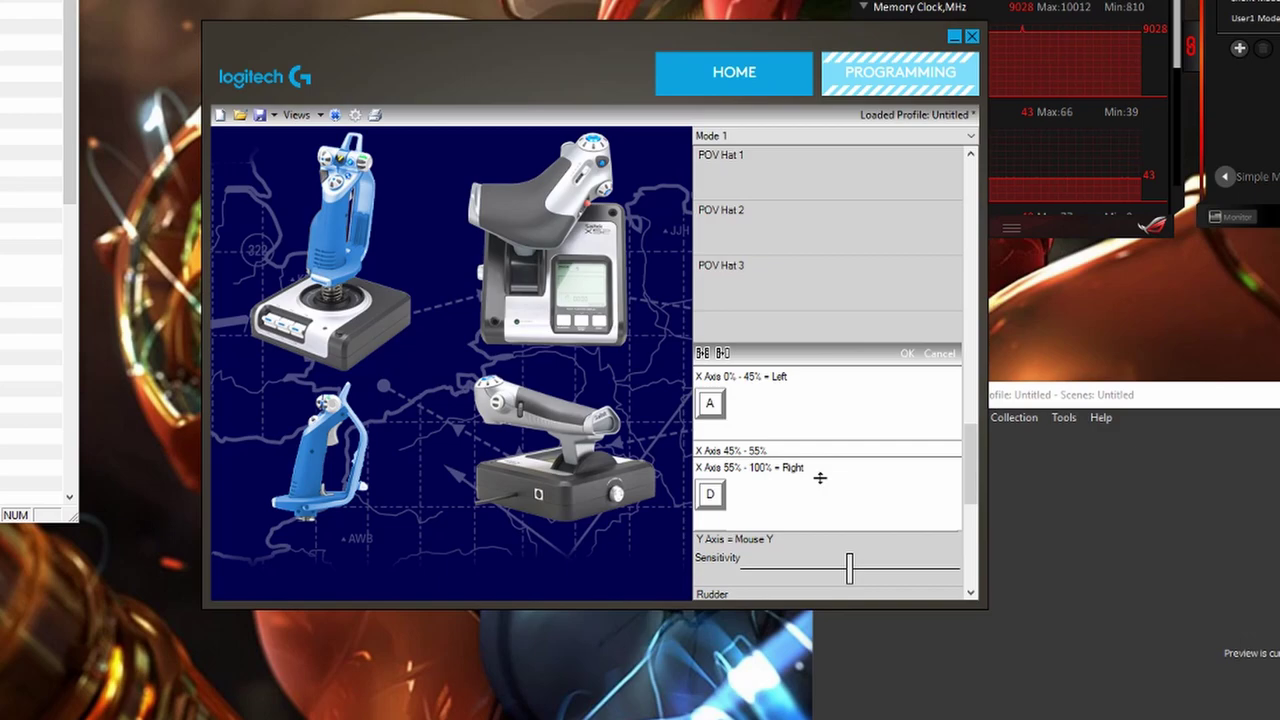
{"action": "left_click", "coordinate": [907, 355]}
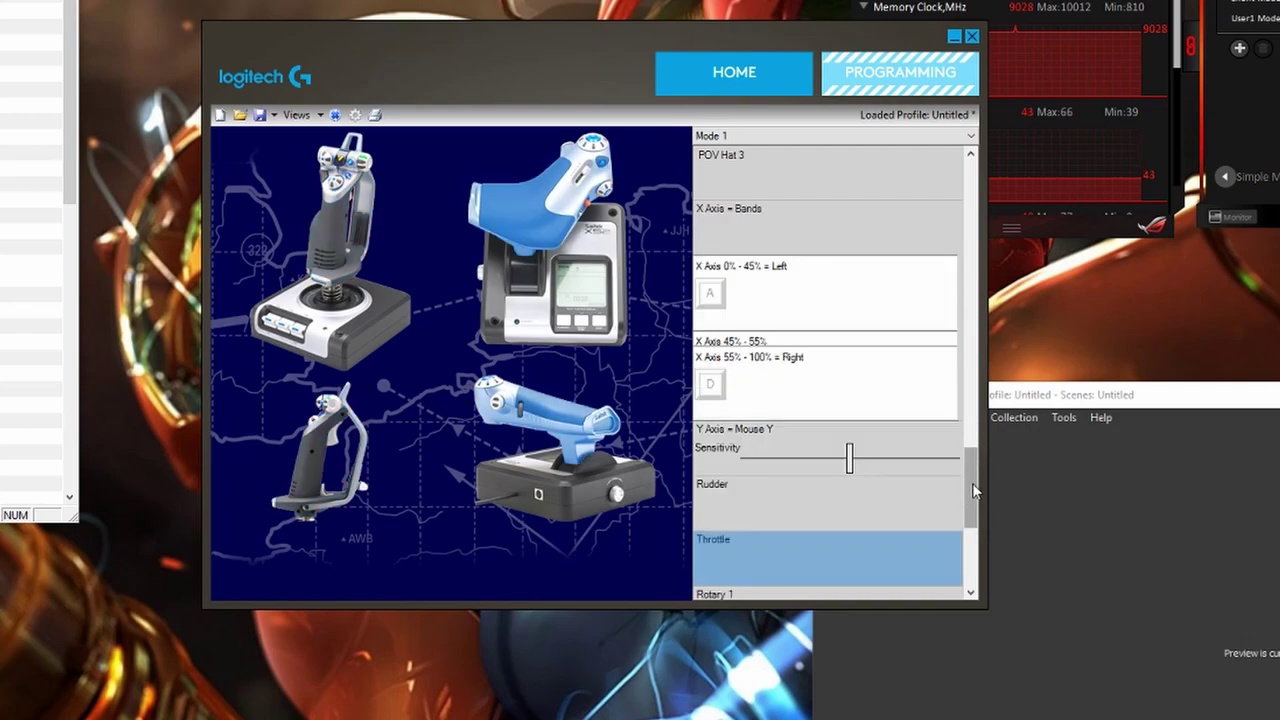
Step: Scroll to Throttle and switch it to Bands with 0%–33%, 33%–67% and 67%–100% zones
{"action": "scroll", "coordinate": [971, 480], "scroll_direction": "down", "scroll_amount": 2}
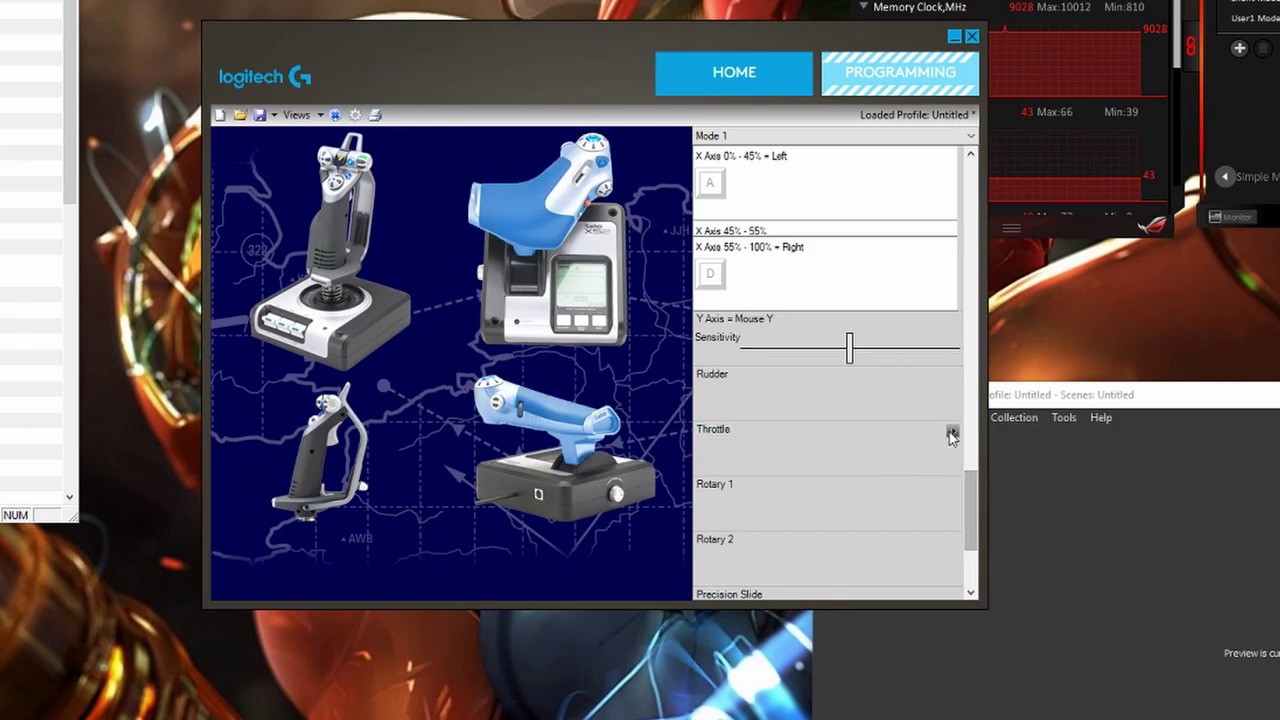
{"action": "left_click", "coordinate": [952, 431]}
{"action": "left_click", "coordinate": [999, 488]}
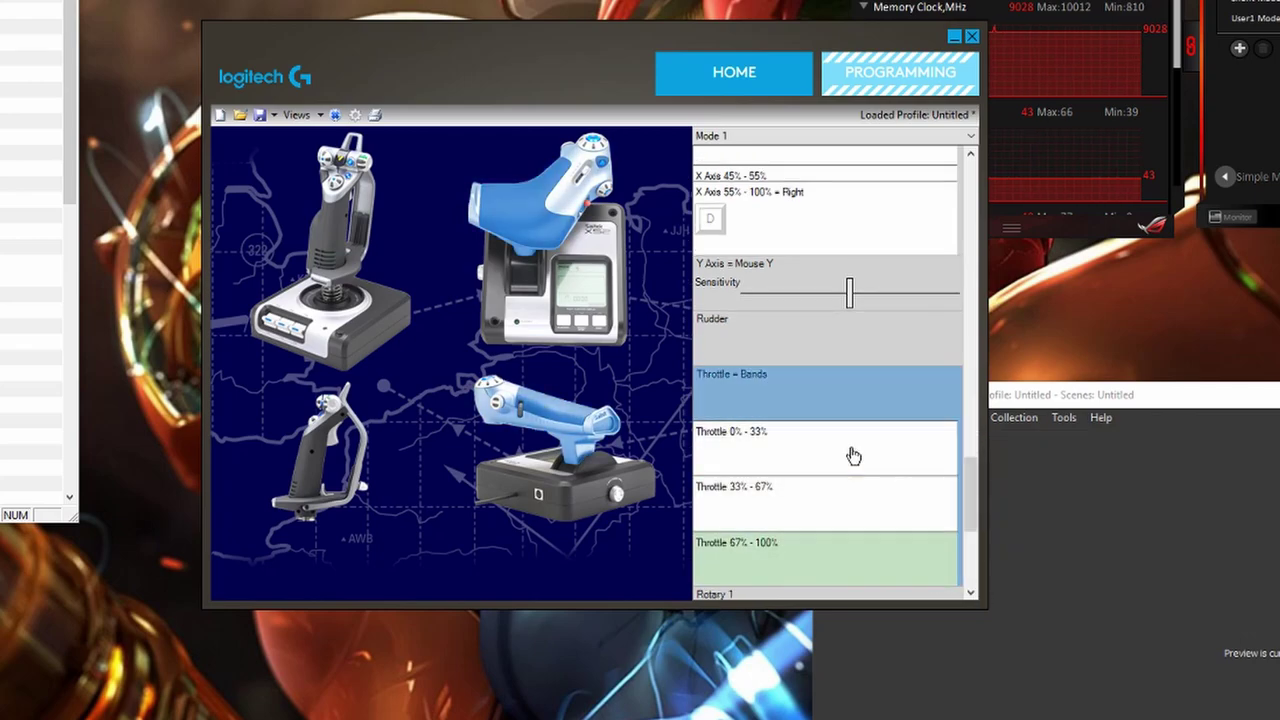
{"action": "mouse_move", "coordinate": [852, 454]}
Step: Assign the W key to the Throttle 0%–33% band and name it 'Accel'
{"action": "left_click", "coordinate": [870, 468]}
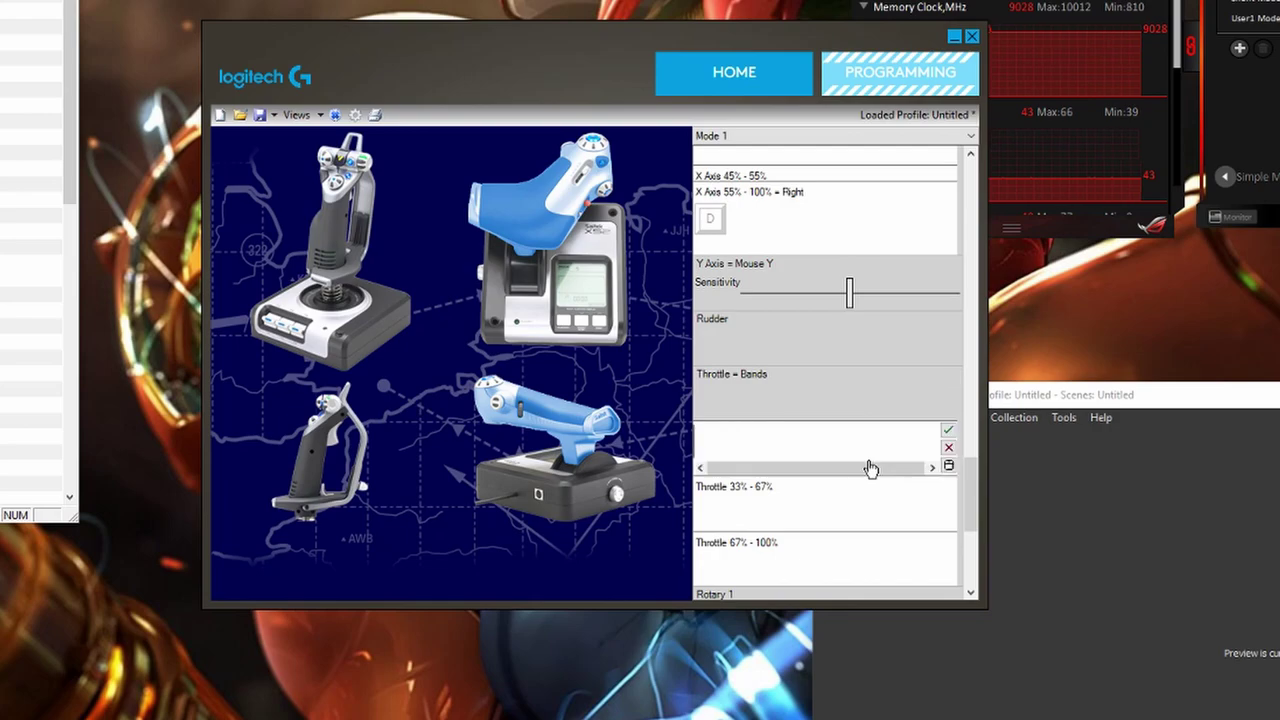
{"action": "key", "text": "w"}
{"action": "left_click", "coordinate": [948, 432]}
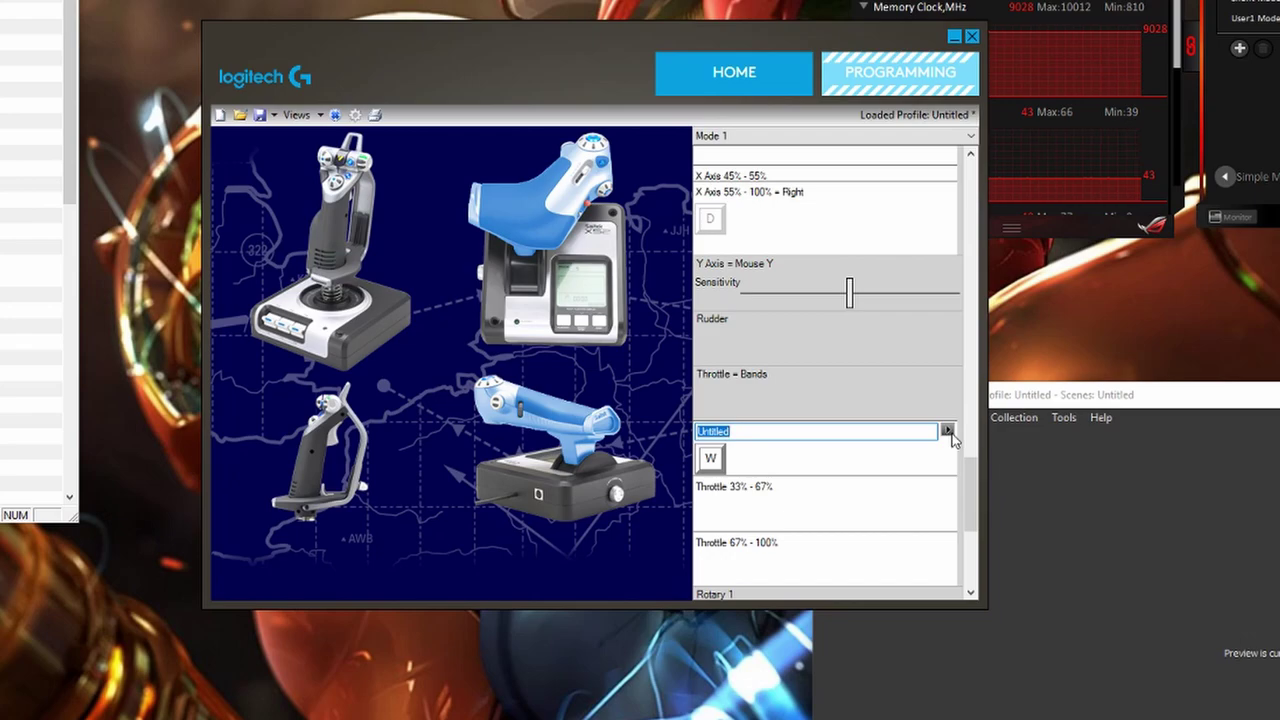
{"action": "type", "text": "Accel"}
{"action": "left_click", "coordinate": [949, 433]}
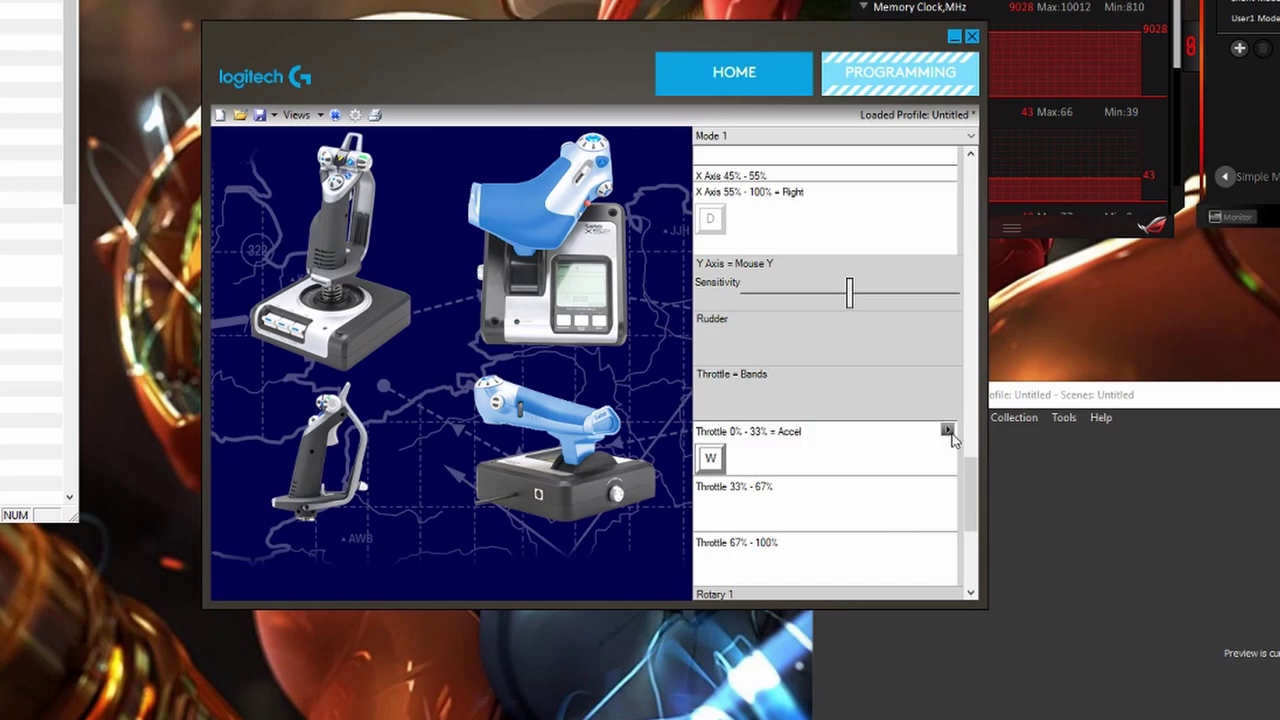
Step: Assign the S key to the Throttle 67%–100% band and name it 'Decel'
{"action": "left_click", "coordinate": [803, 559]}
{"action": "key", "text": "s"}
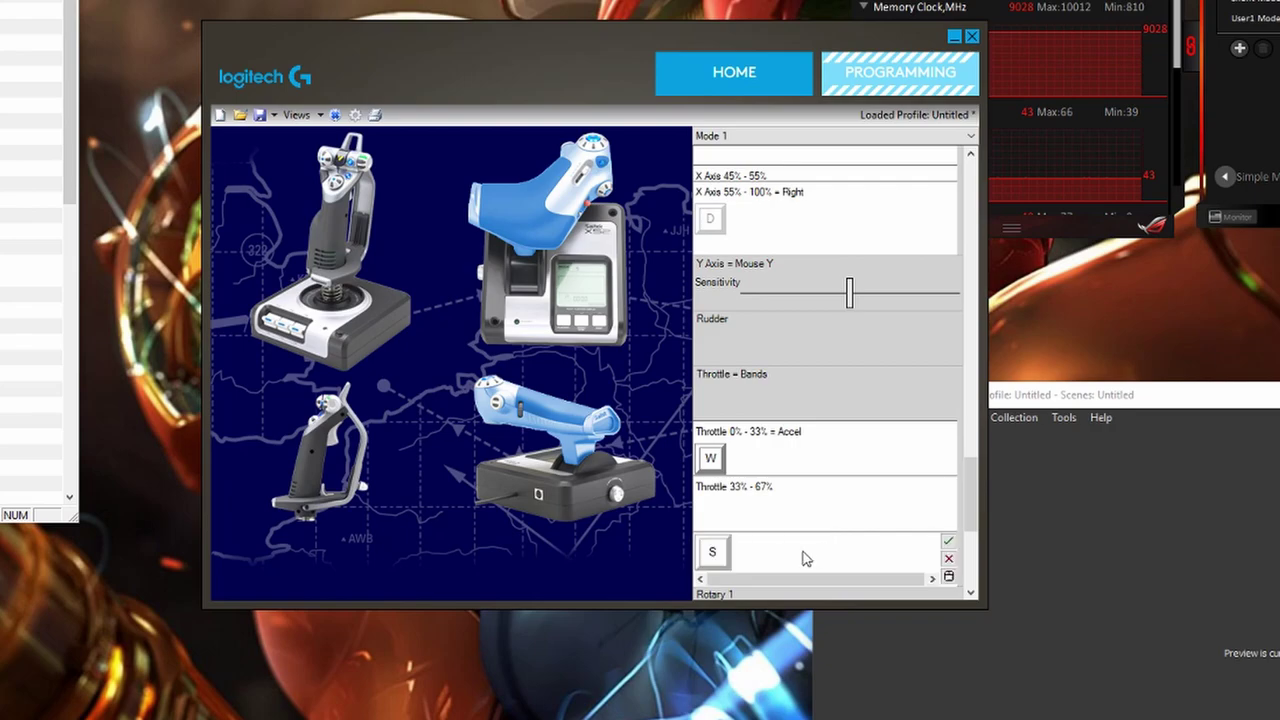
{"action": "left_click", "coordinate": [948, 541]}
{"action": "type", "text": "Dec"}
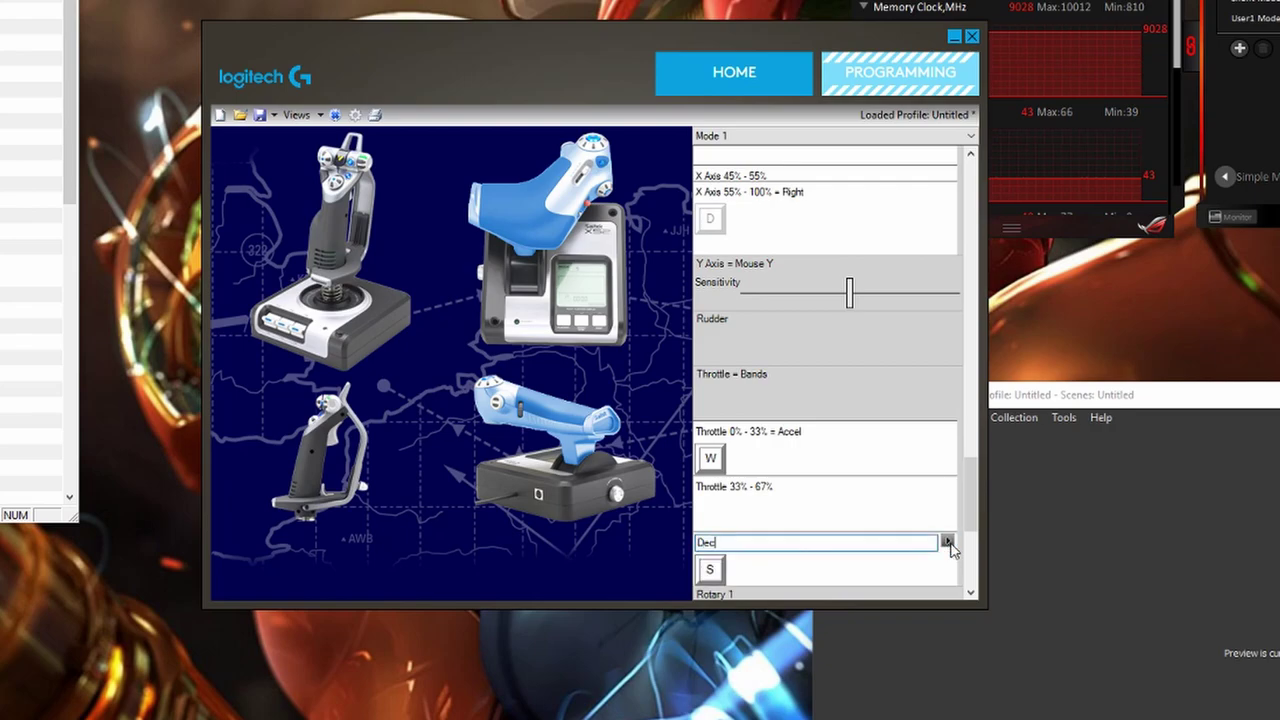
{"action": "type", "text": "el"}
{"action": "left_click", "coordinate": [948, 542]}
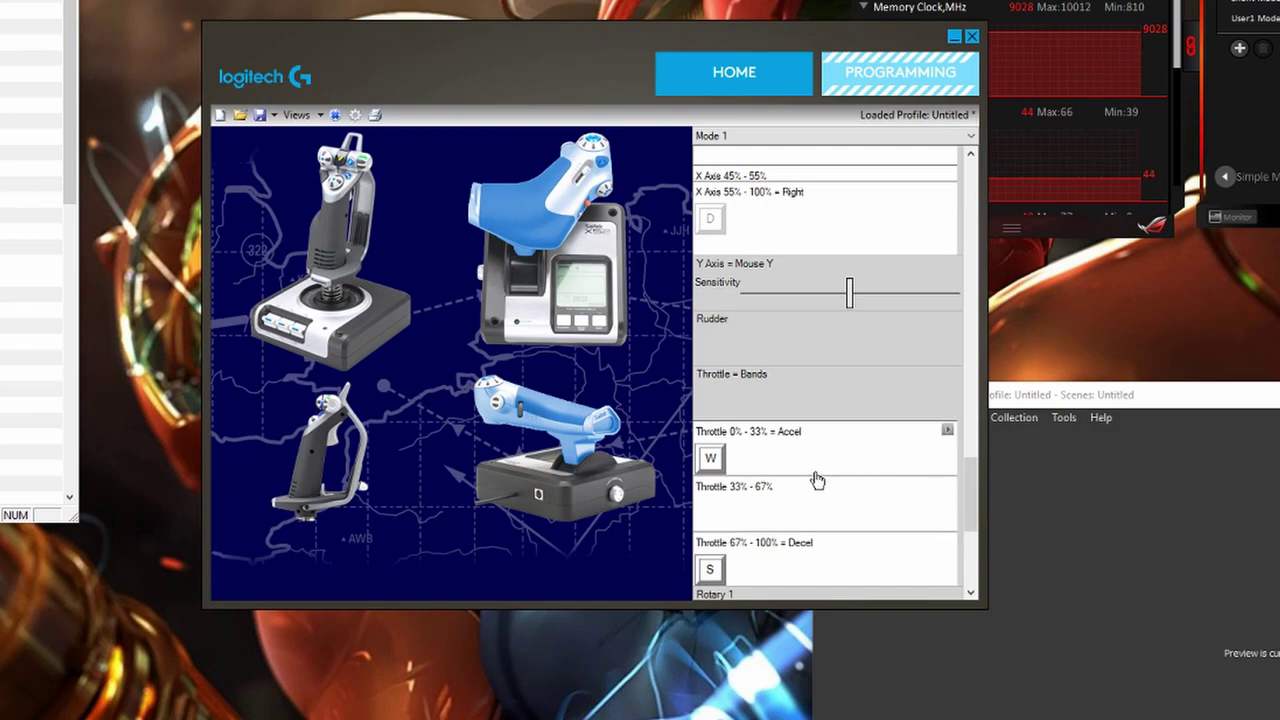
{"action": "left_click", "coordinate": [835, 412]}
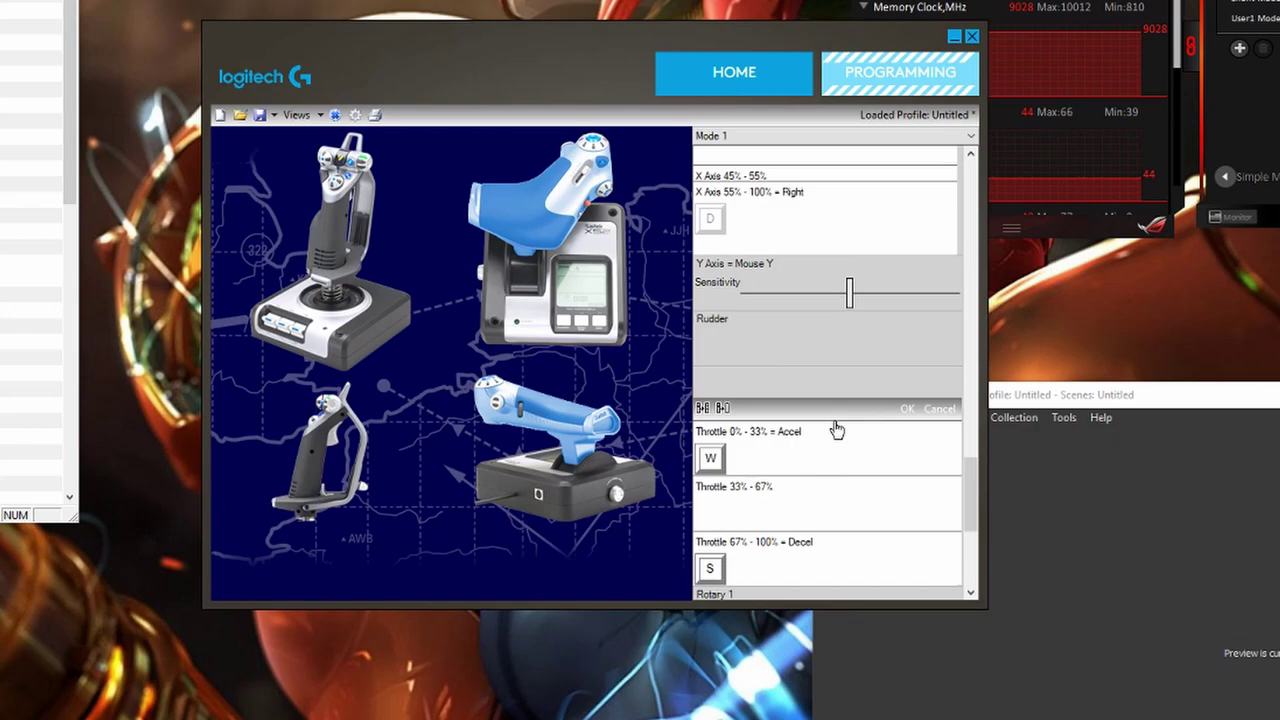
Step: Resize the throttle bands to Accel 0–45%, a 45–55% gap, and Decel 55–100%
{"action": "left_click_drag", "start_coordinate": [829, 479], "coordinate": [829, 511]}
{"action": "left_click", "coordinate": [907, 409]}
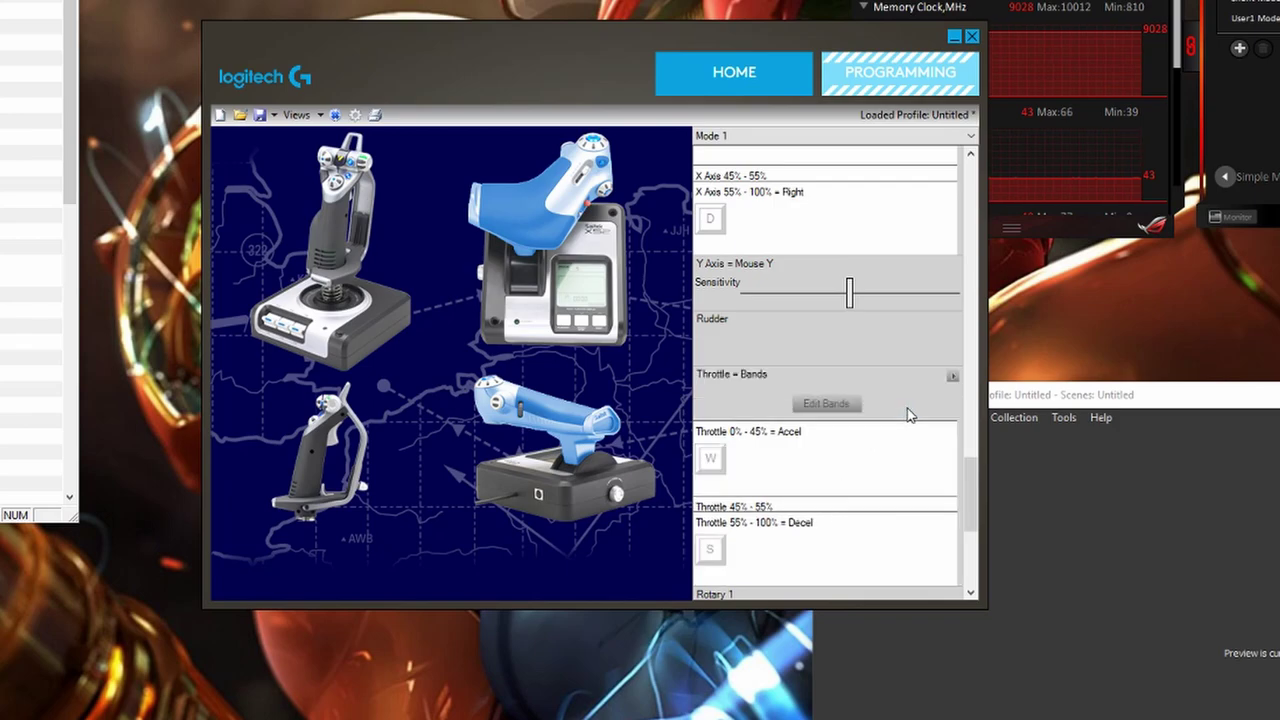
{"action": "left_click", "coordinate": [903, 489]}
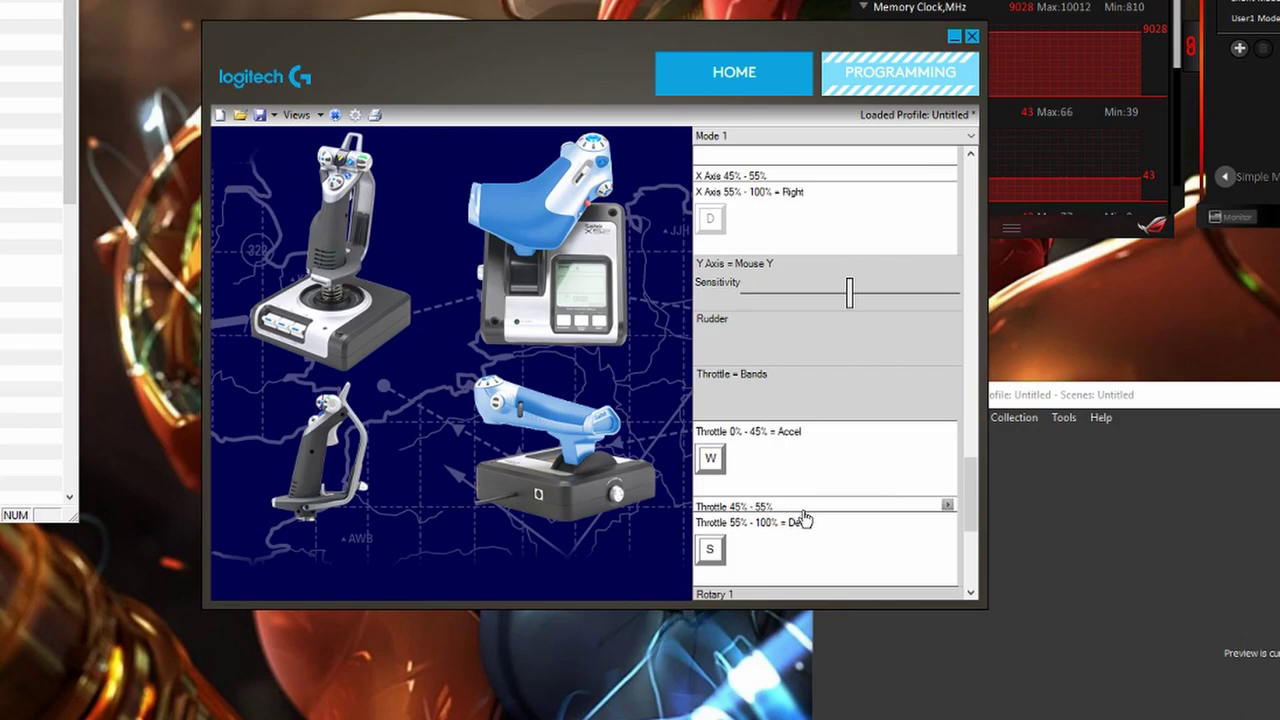
{"action": "left_click_drag", "start_coordinate": [975, 487], "coordinate": [992, 442]}
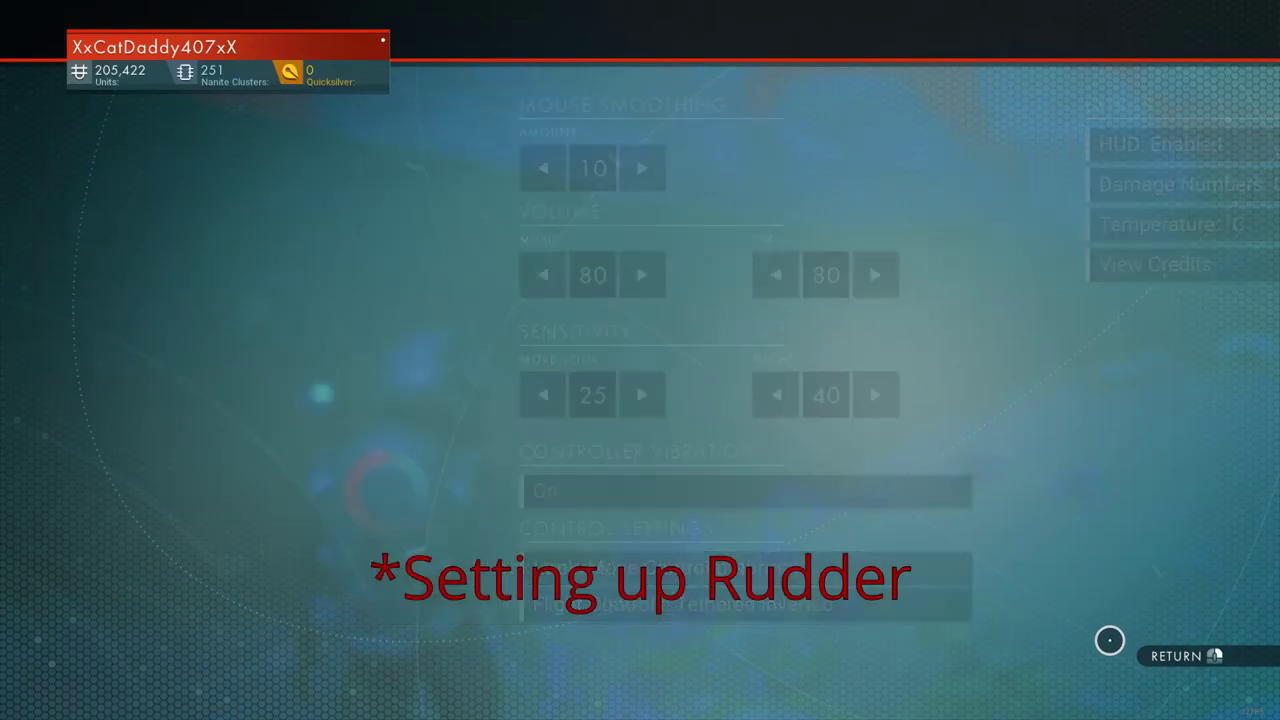
Step: In the game's Controls page, bind flight Turn Left to 1 and Turn Right to 2
{"action": "left_click", "coordinate": [638, 332]}
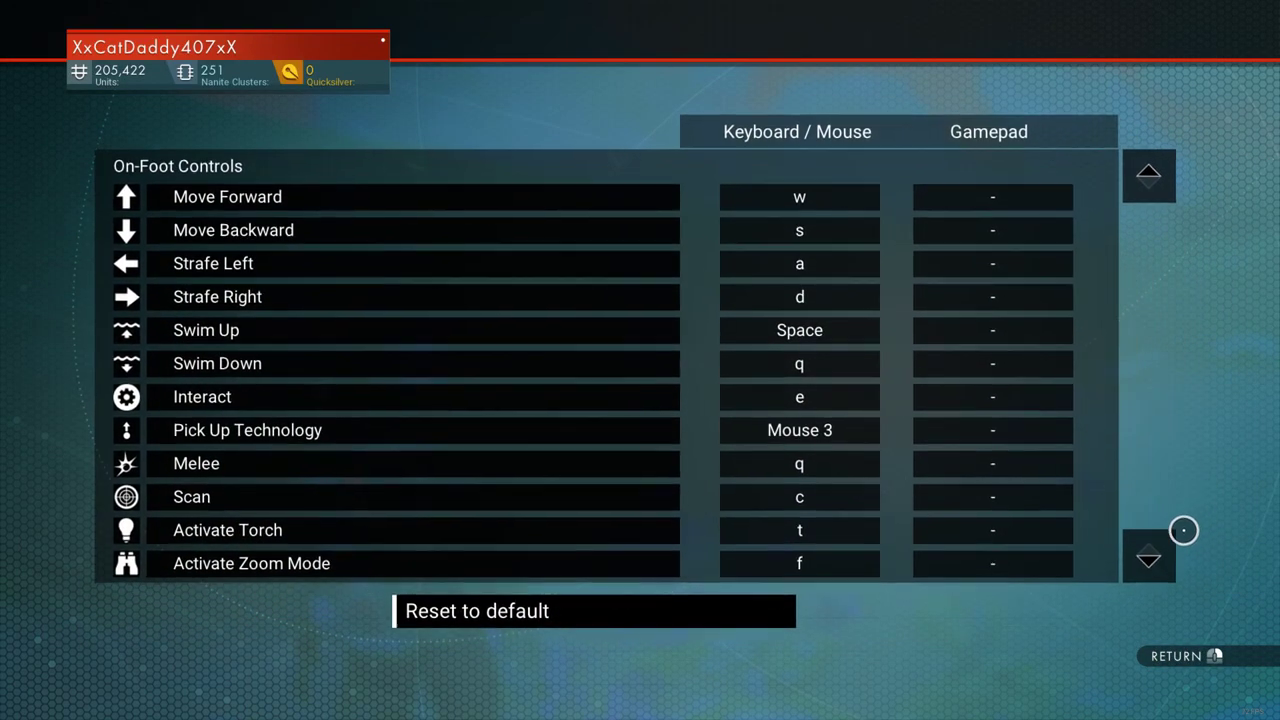
{"action": "left_click", "coordinate": [1160, 548]}
{"action": "scroll", "coordinate": [1160, 548], "scroll_direction": "down", "scroll_amount": 5}
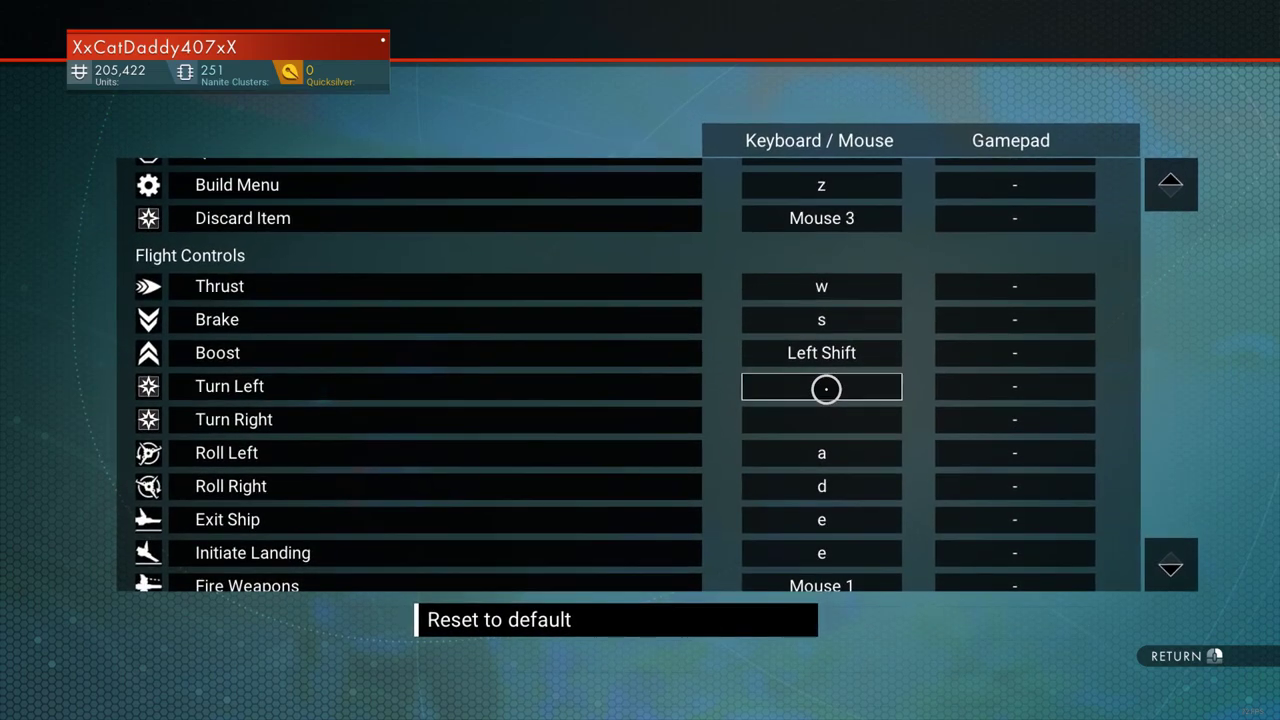
{"action": "left_click", "coordinate": [826, 389]}
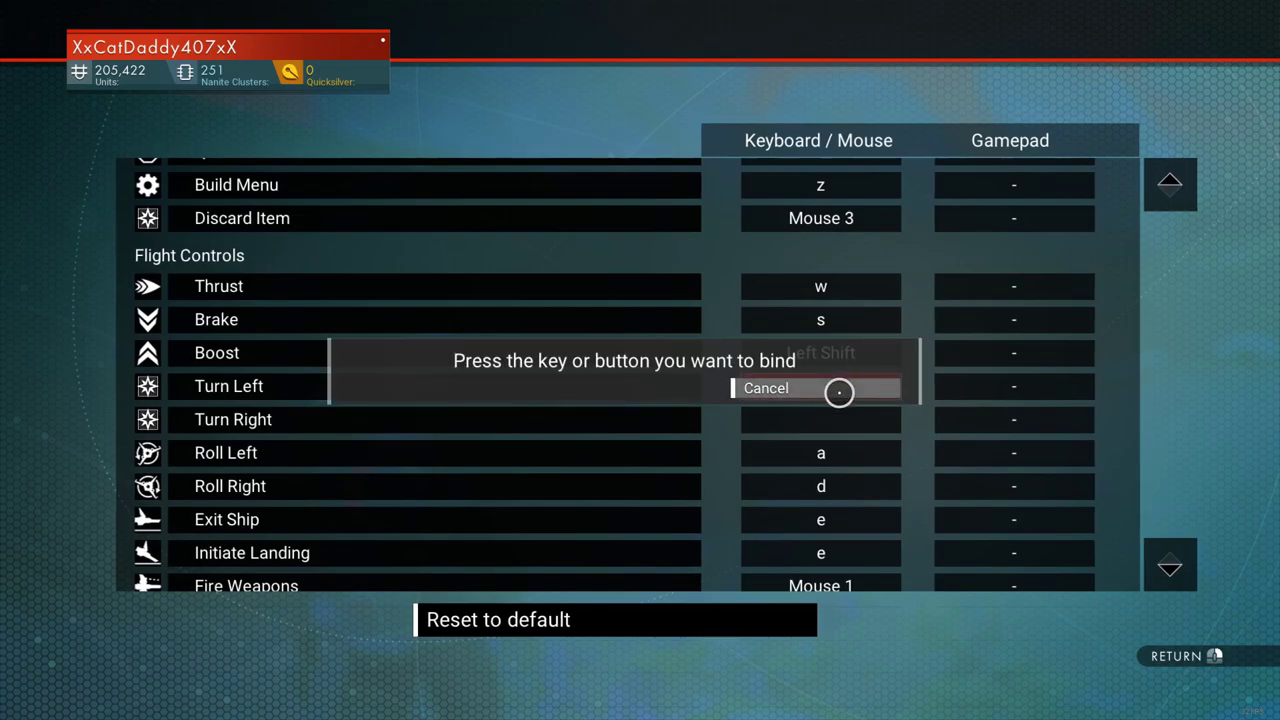
{"action": "left_click", "coordinate": [789, 391]}
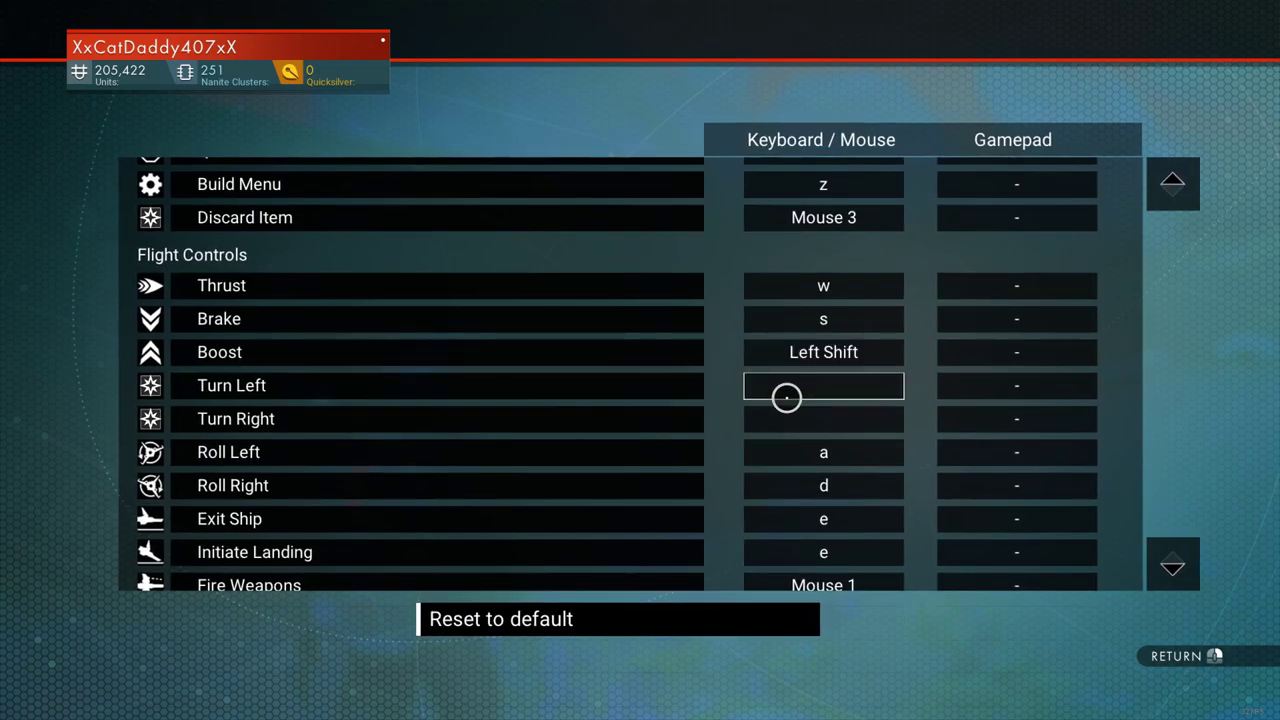
{"action": "left_click", "coordinate": [787, 398]}
{"action": "key", "text": "1"}
{"action": "left_click", "coordinate": [862, 418]}
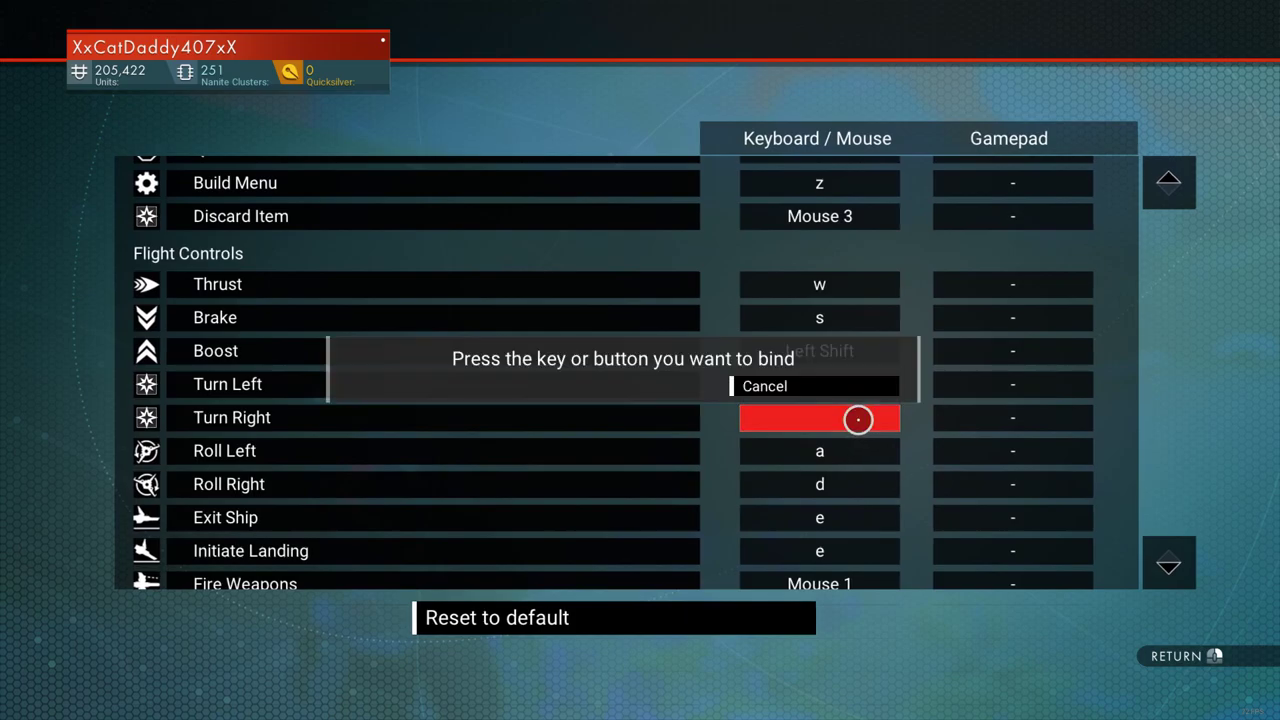
{"action": "key", "text": "2"}
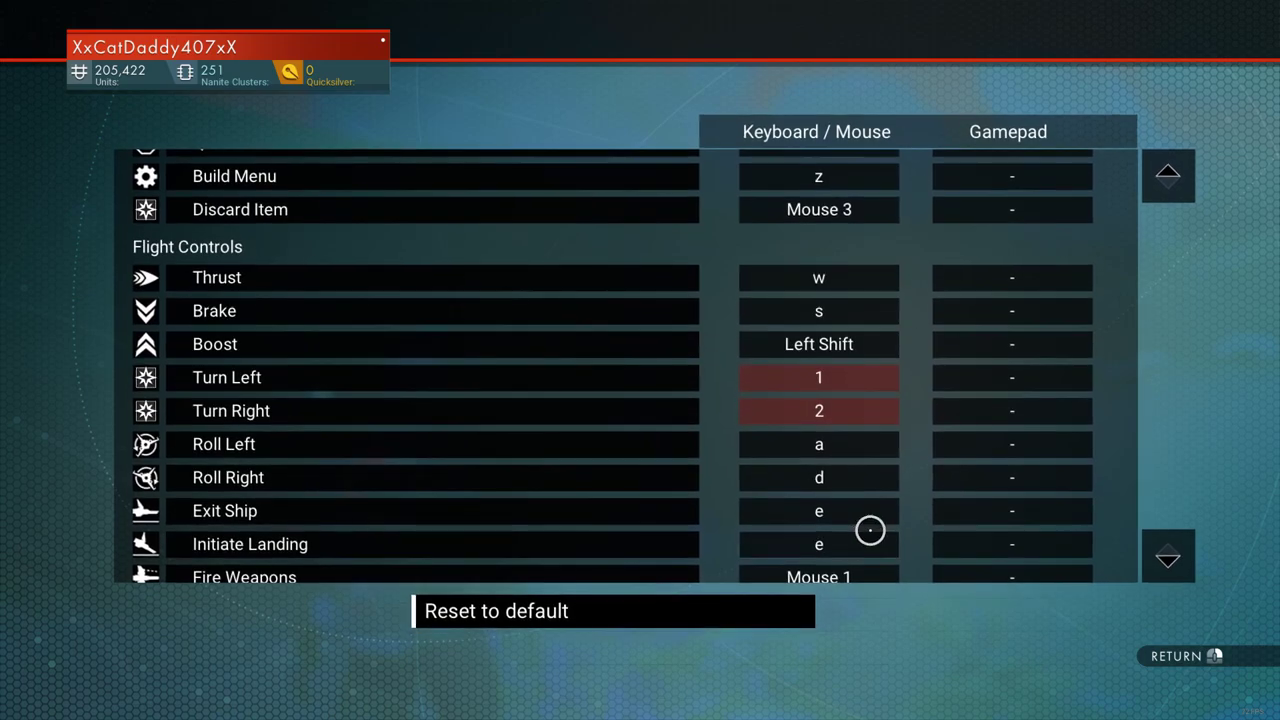
{"action": "right_click", "coordinate": [845, 522]}
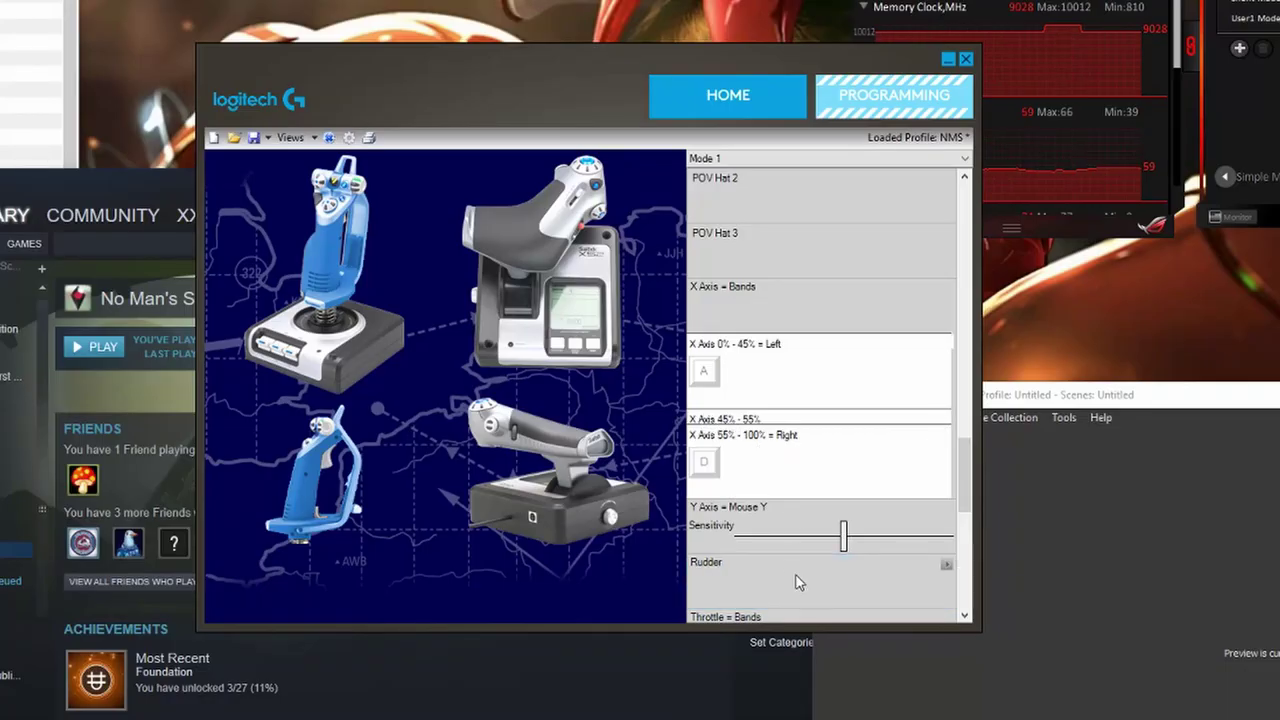
Step: Split the rudder axis into bands and map the lowest band to key 1, named Left
{"action": "left_click", "coordinate": [946, 564]}
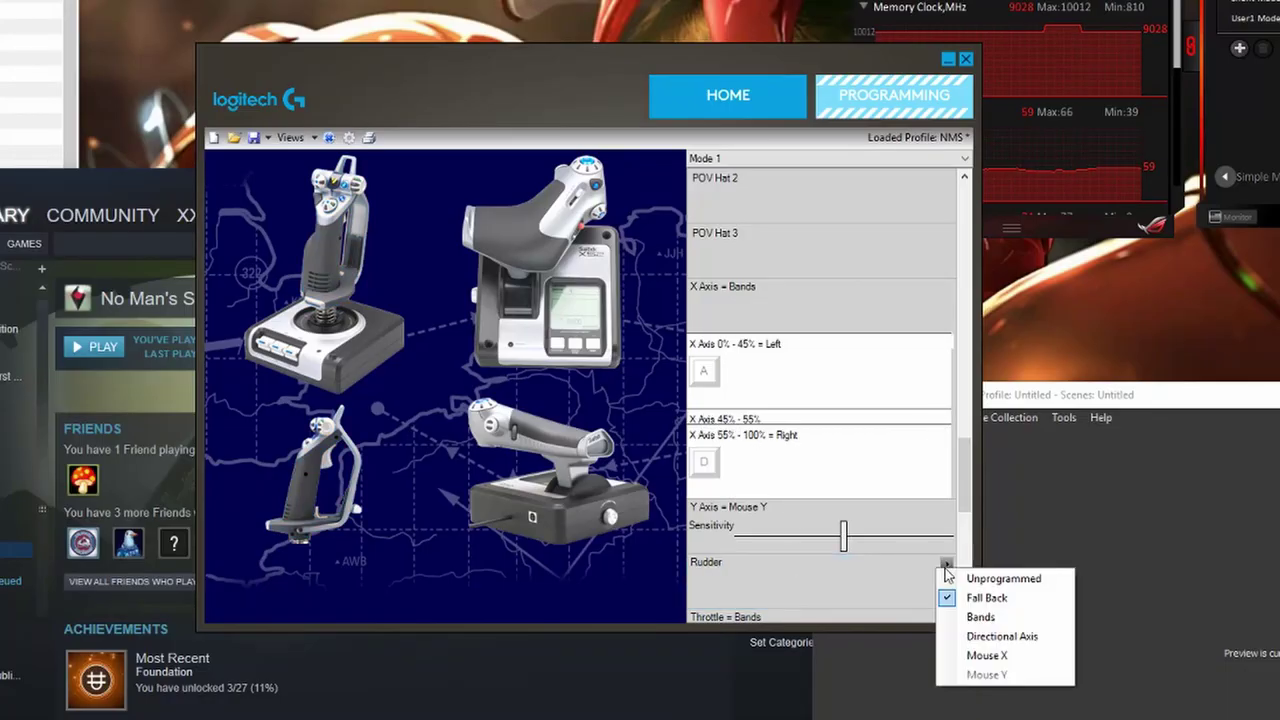
{"action": "left_click", "coordinate": [980, 617]}
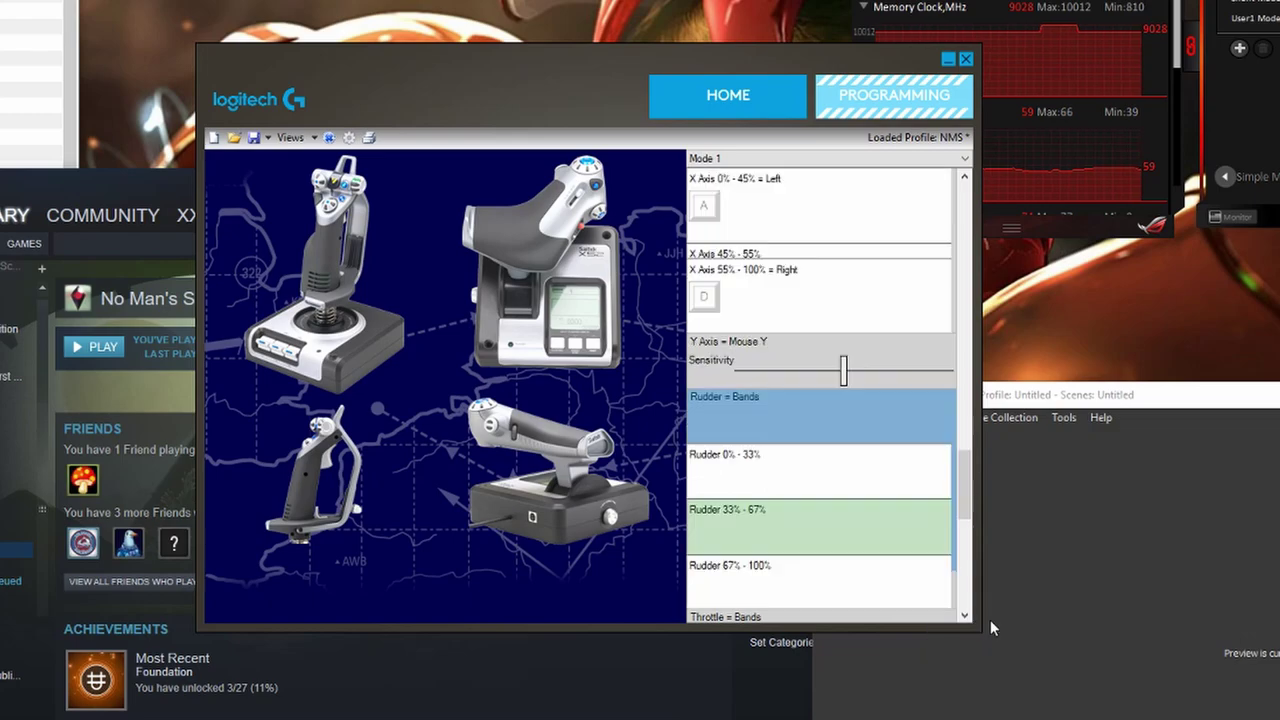
{"action": "left_click", "coordinate": [836, 478]}
{"action": "type", "text": "1"}
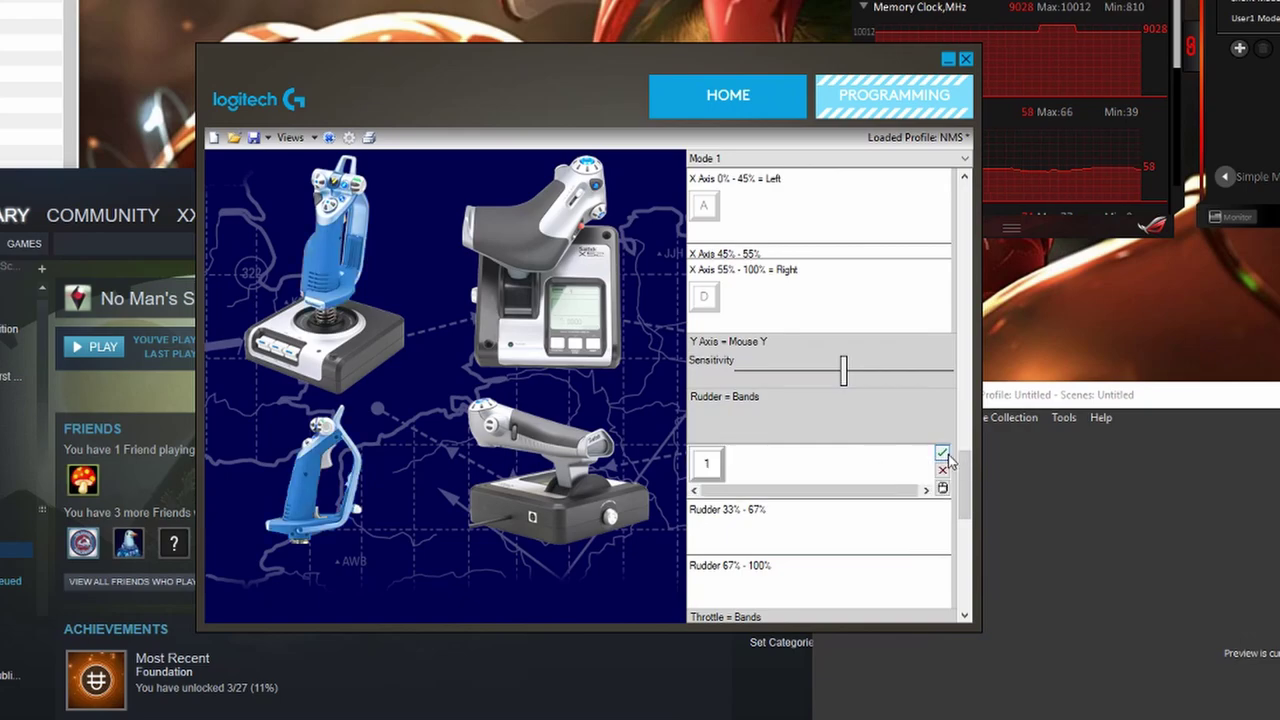
{"action": "left_click", "coordinate": [942, 453]}
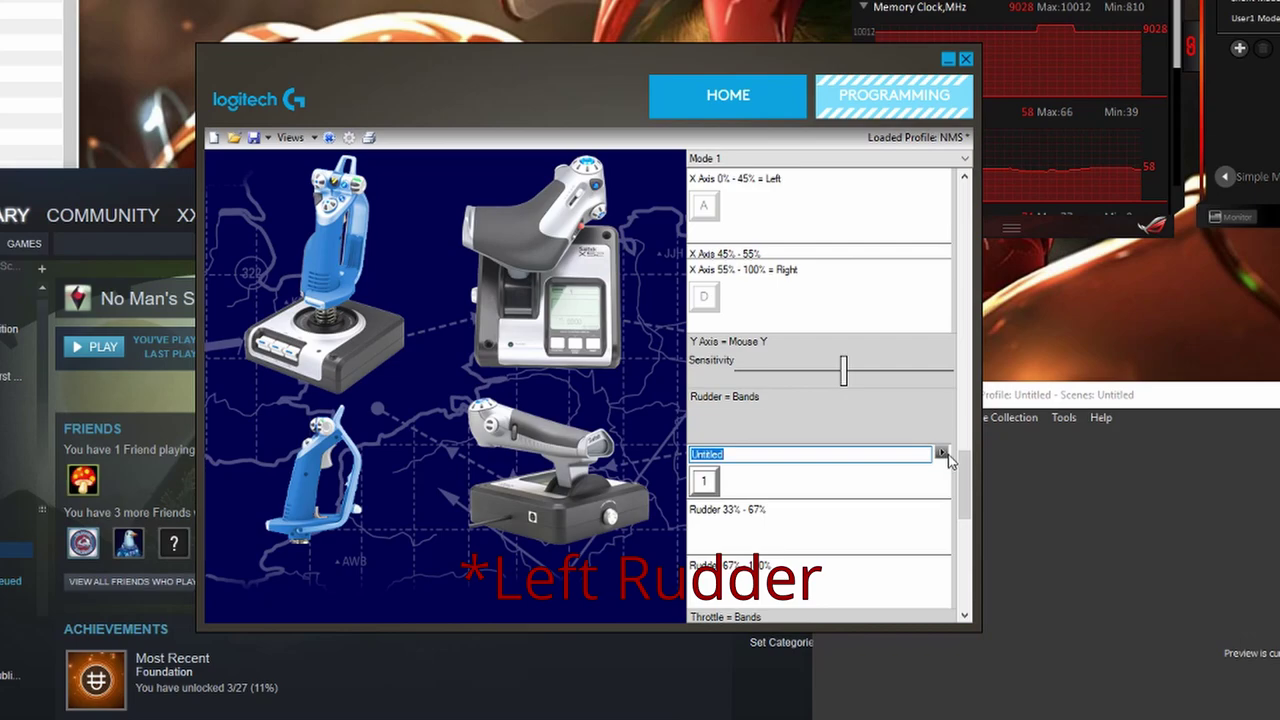
{"action": "type", "text": "Left"}
{"action": "left_click", "coordinate": [942, 454]}
Step: Map the upper rudder band to key 2 and name it Right
{"action": "left_click", "coordinate": [810, 586]}
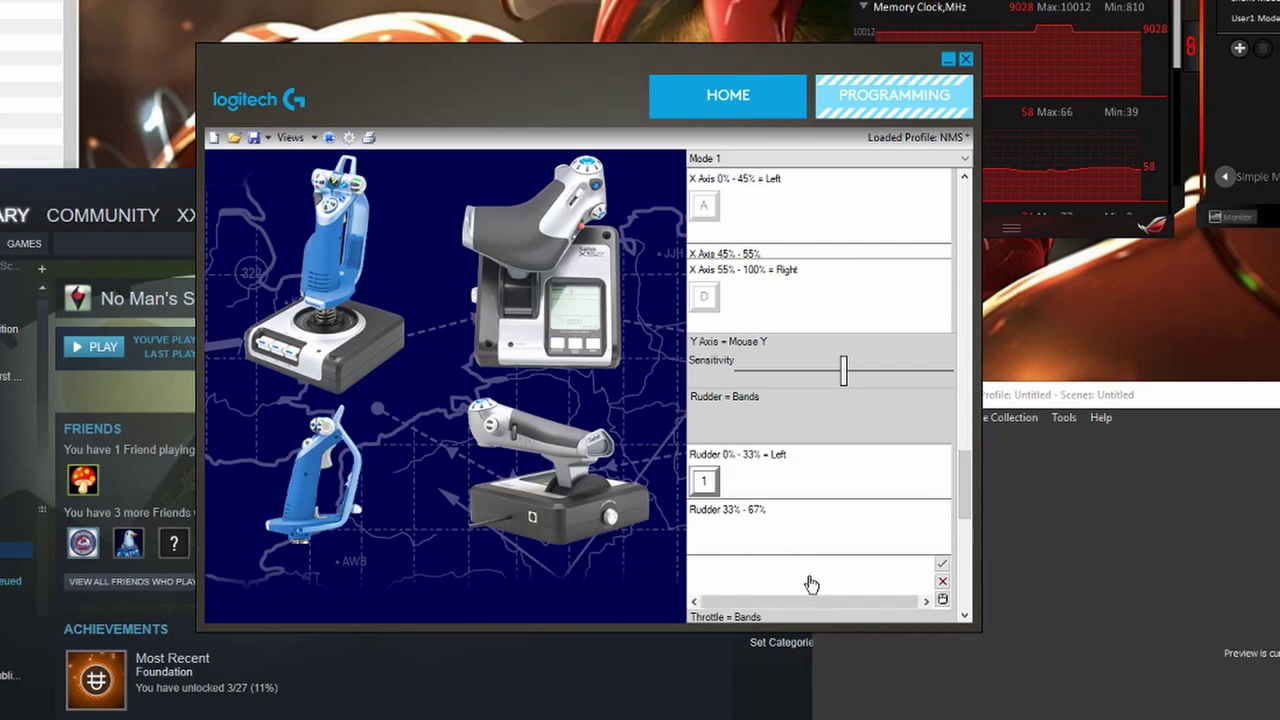
{"action": "key", "text": "2"}
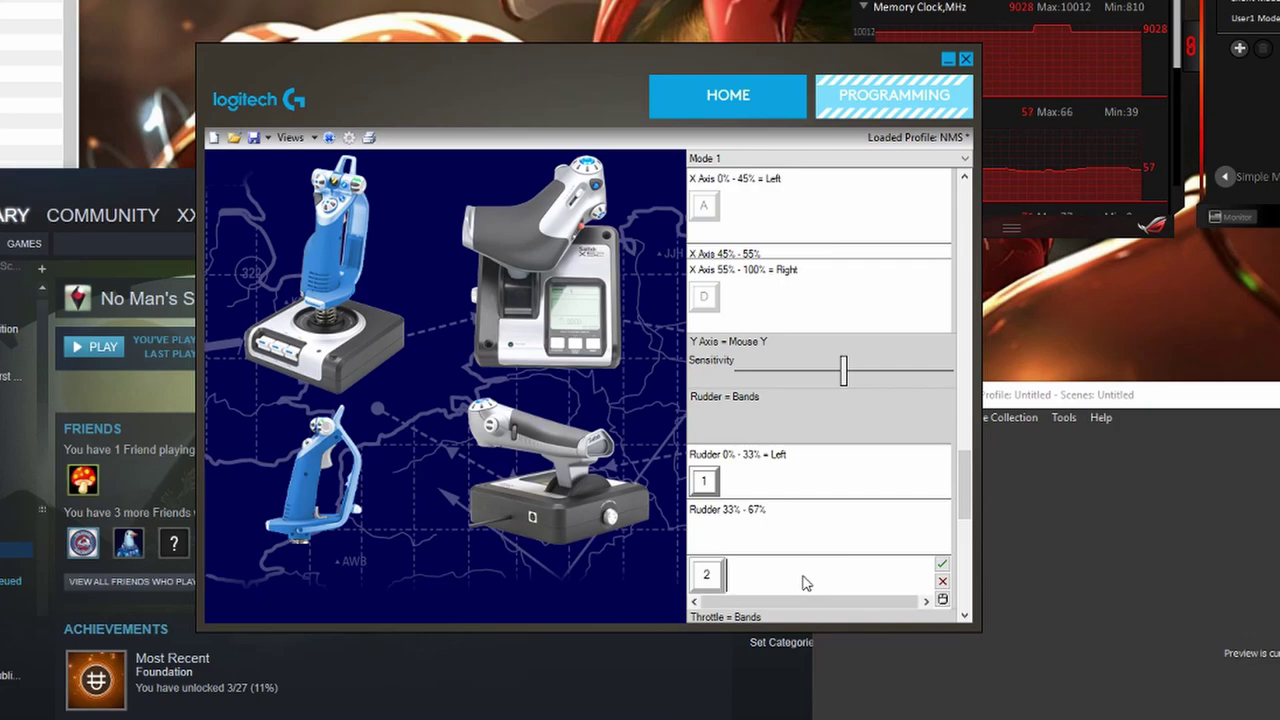
{"action": "left_click", "coordinate": [942, 564]}
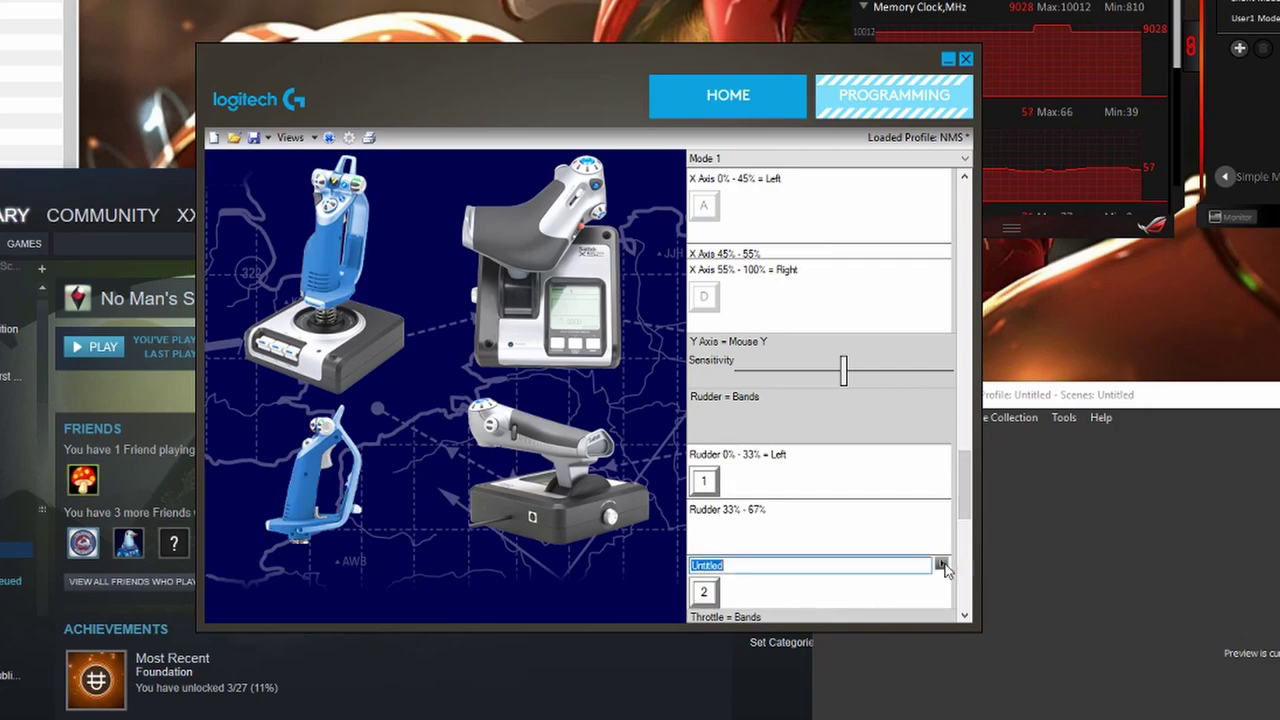
{"action": "type", "text": "Right"}
{"action": "left_click", "coordinate": [942, 565]}
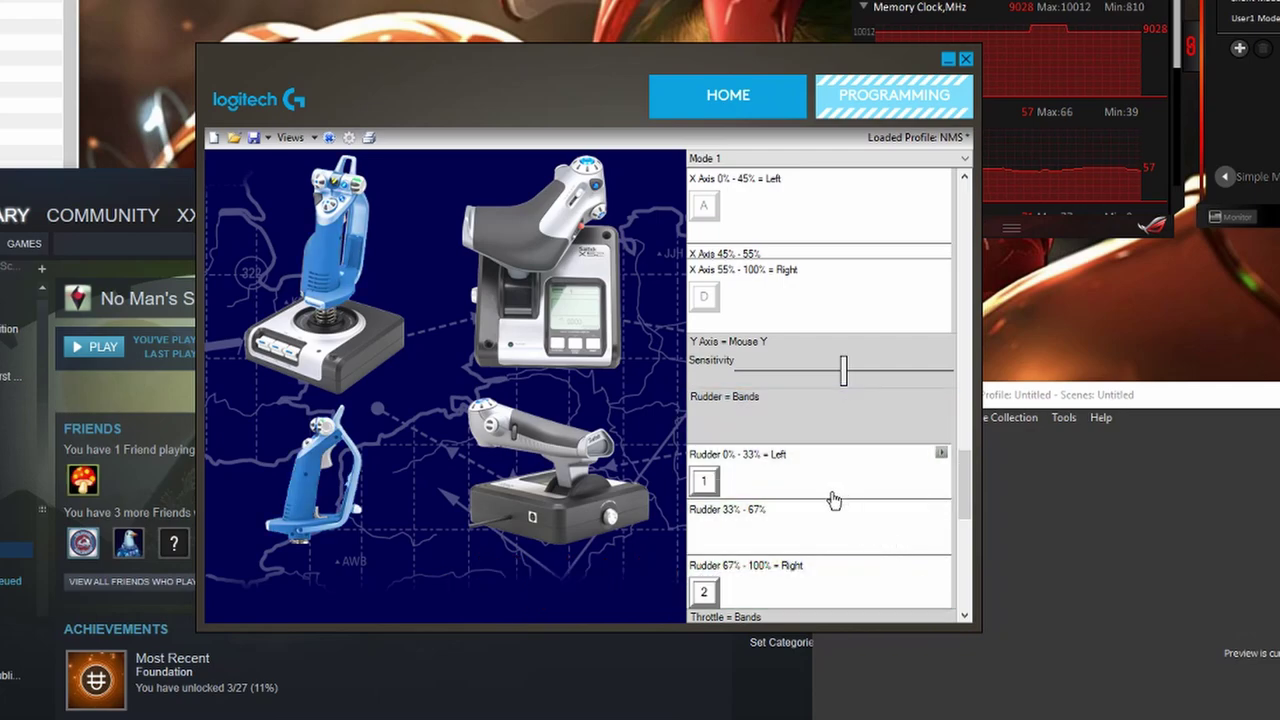
Step: Move the rudder band boundaries to 45% and 55%
{"action": "left_click", "coordinate": [822, 441]}
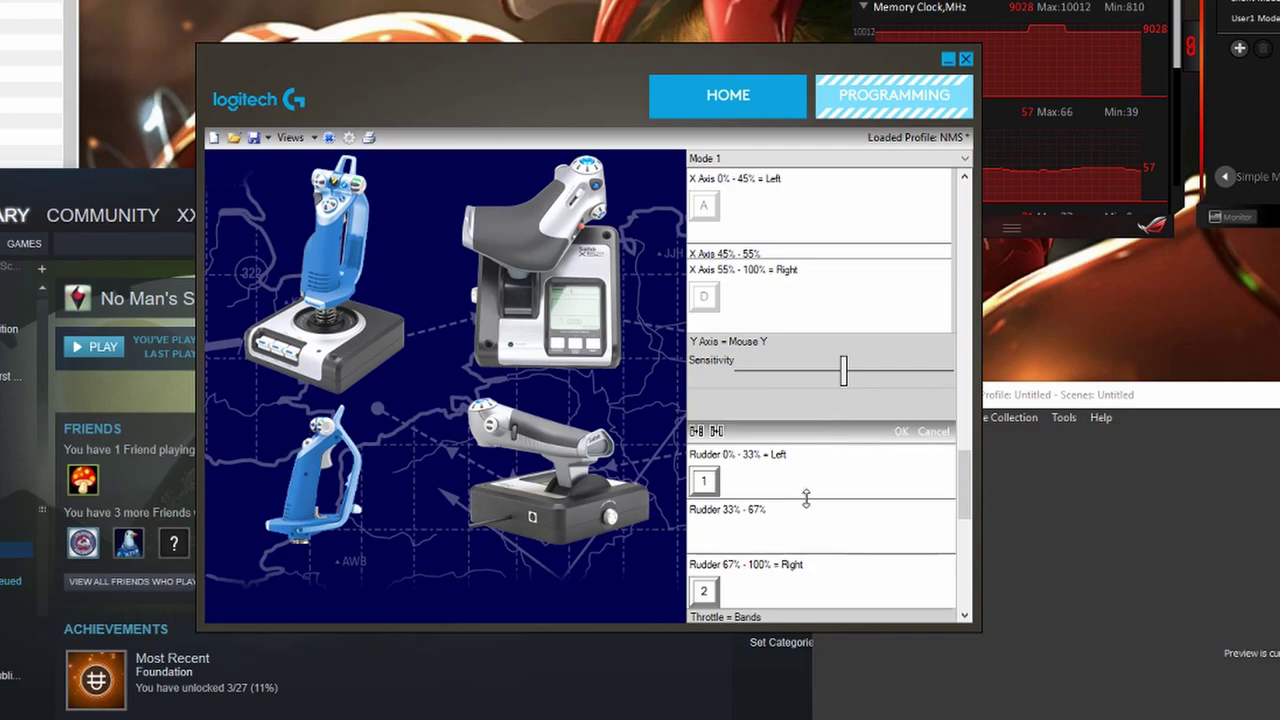
{"action": "left_click_drag", "start_coordinate": [807, 498], "coordinate": [821, 535]}
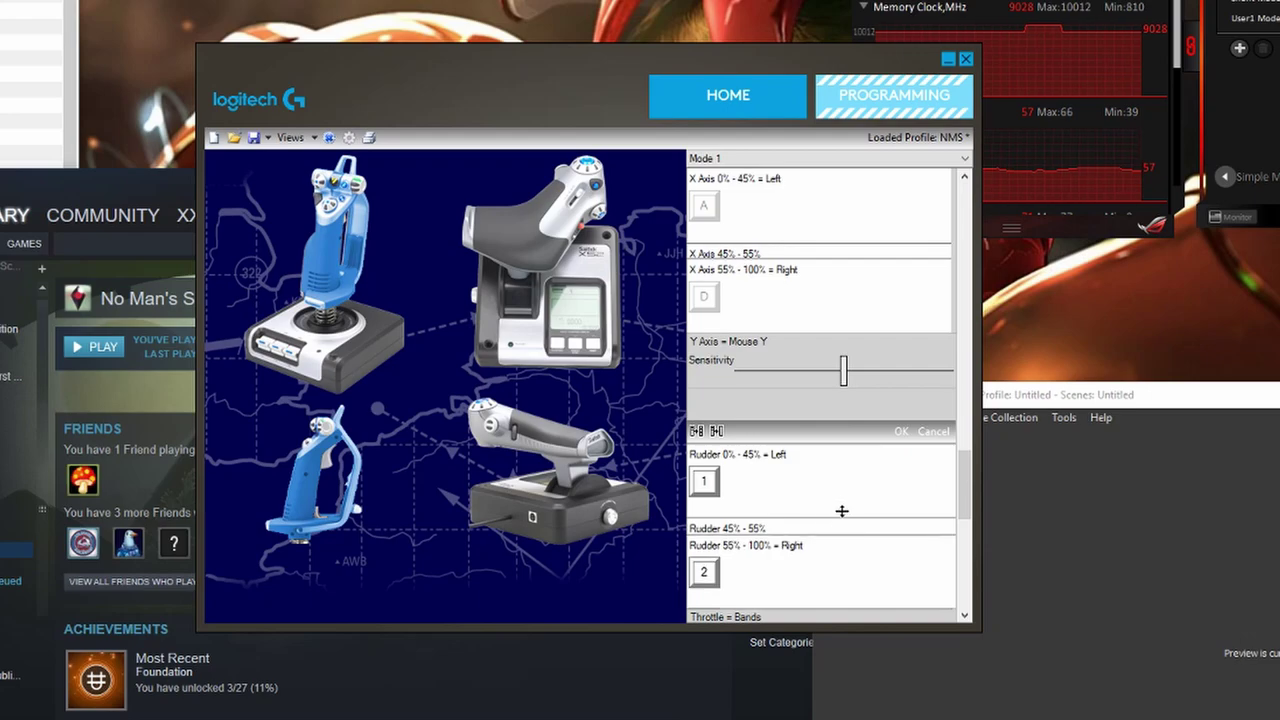
{"action": "left_click", "coordinate": [901, 432]}
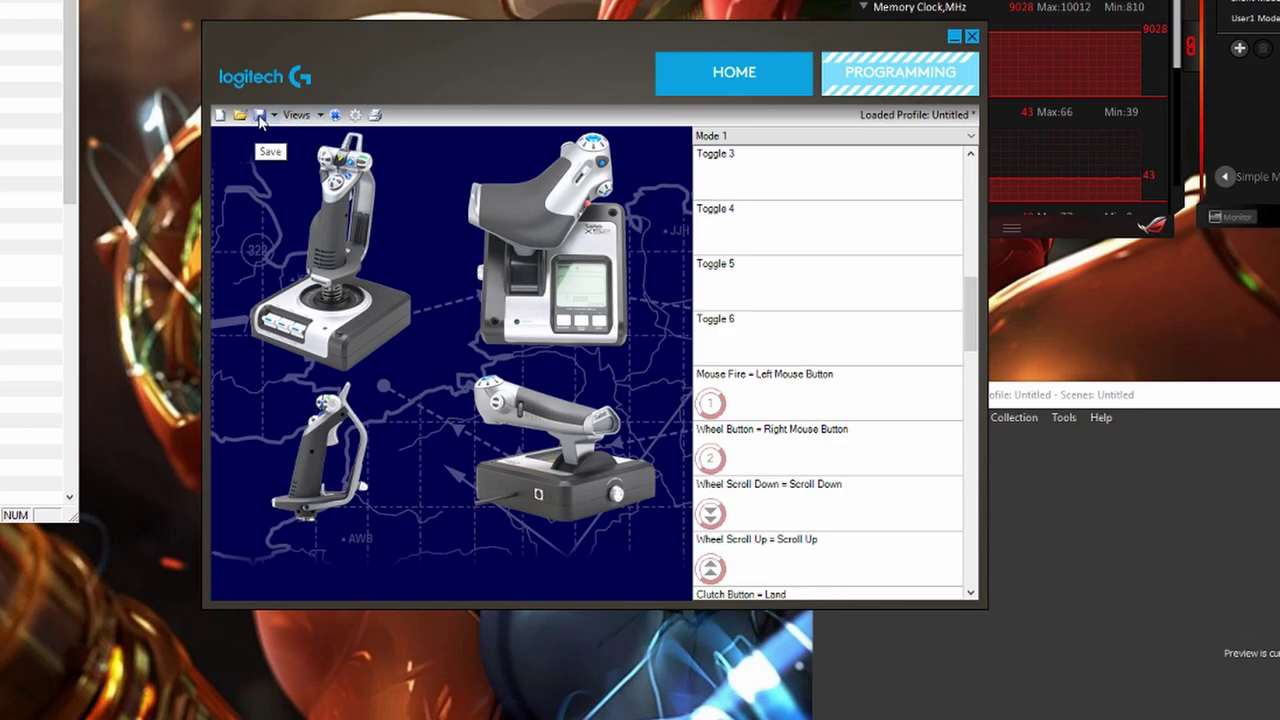
Step: Save the profile to the Desktop under the file name NMS
{"action": "left_click", "coordinate": [260, 116]}
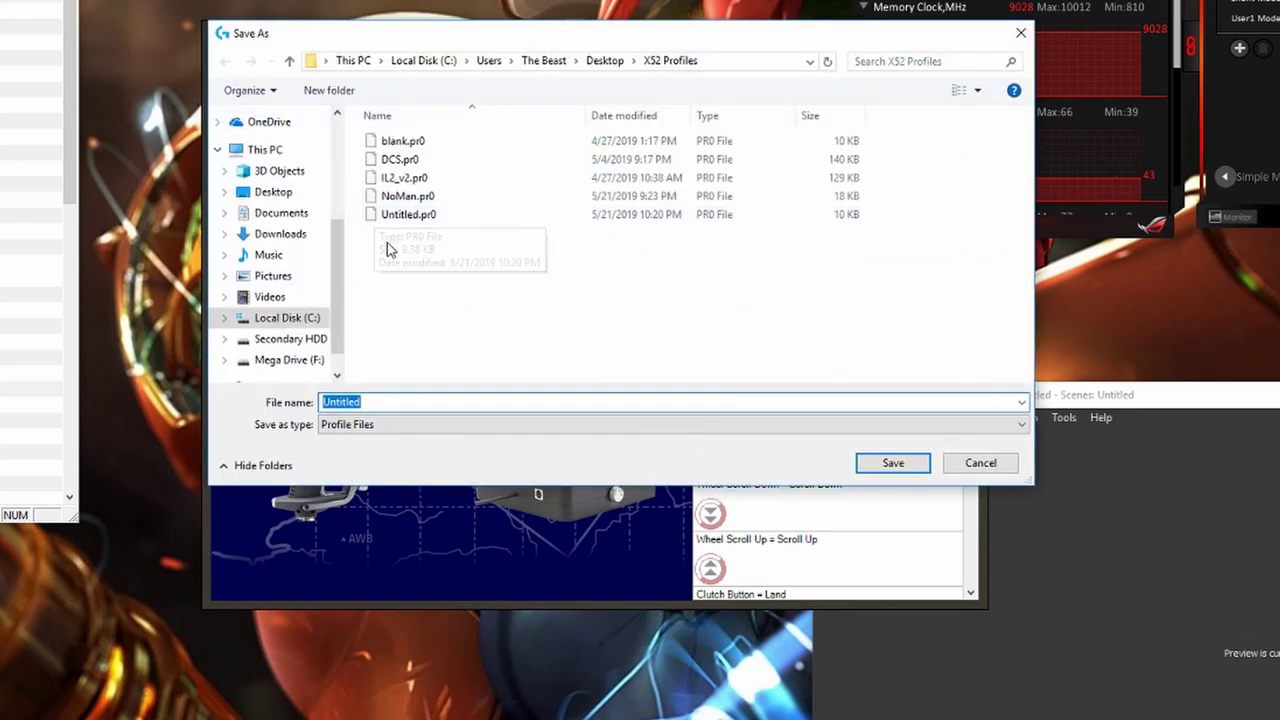
{"action": "scroll", "coordinate": [315, 225], "scroll_direction": "up", "scroll_amount": 1}
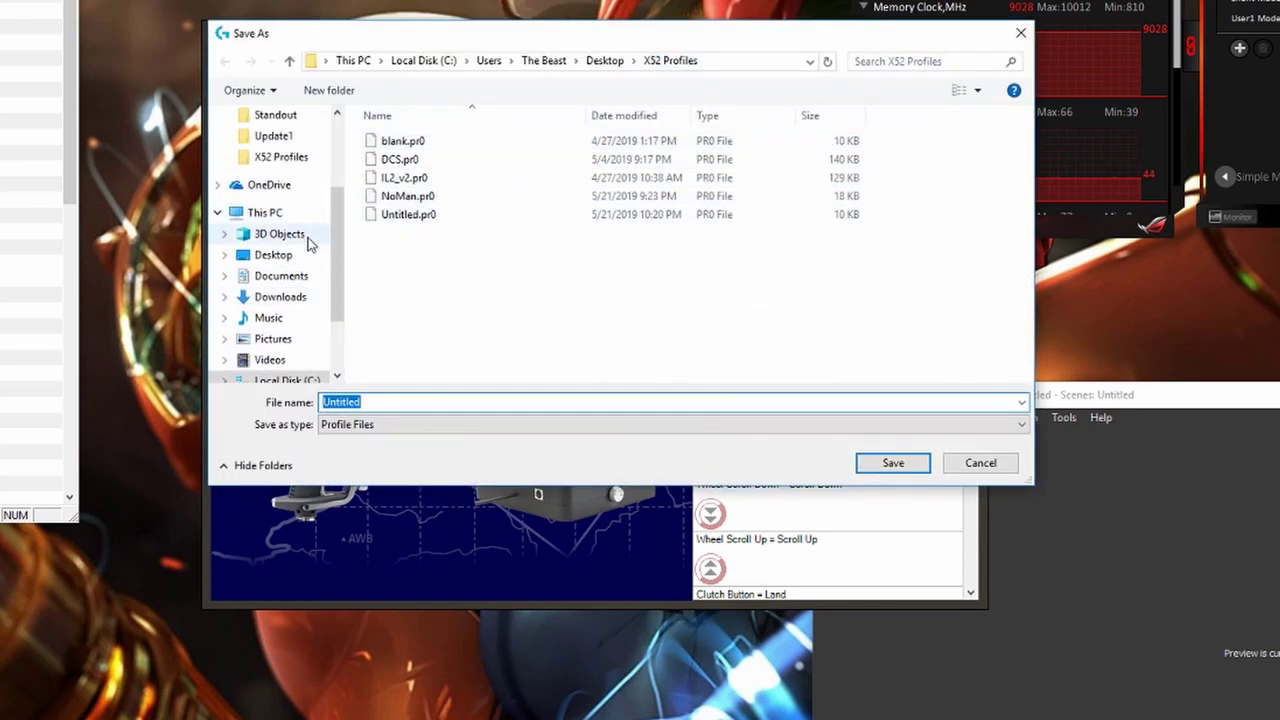
{"action": "left_click", "coordinate": [275, 255]}
{"action": "left_click", "coordinate": [414, 401]}
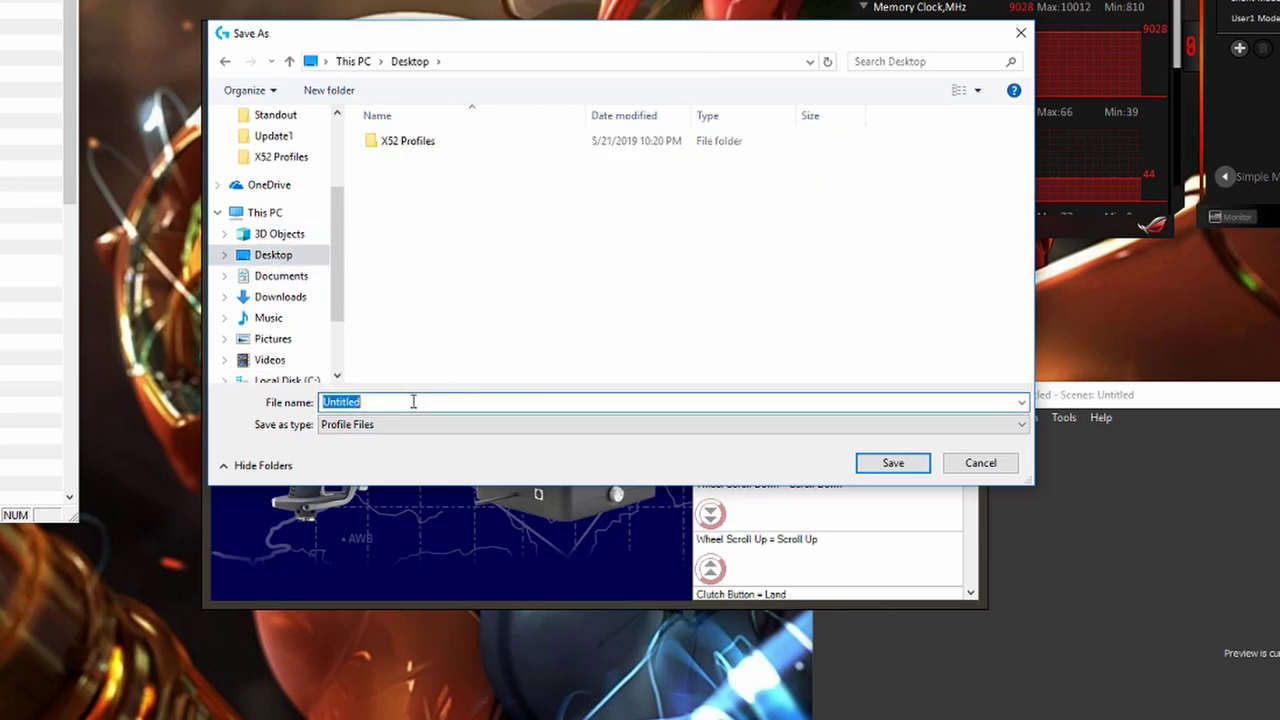
{"action": "type", "text": "NMS"}
{"action": "left_click", "coordinate": [880, 463]}
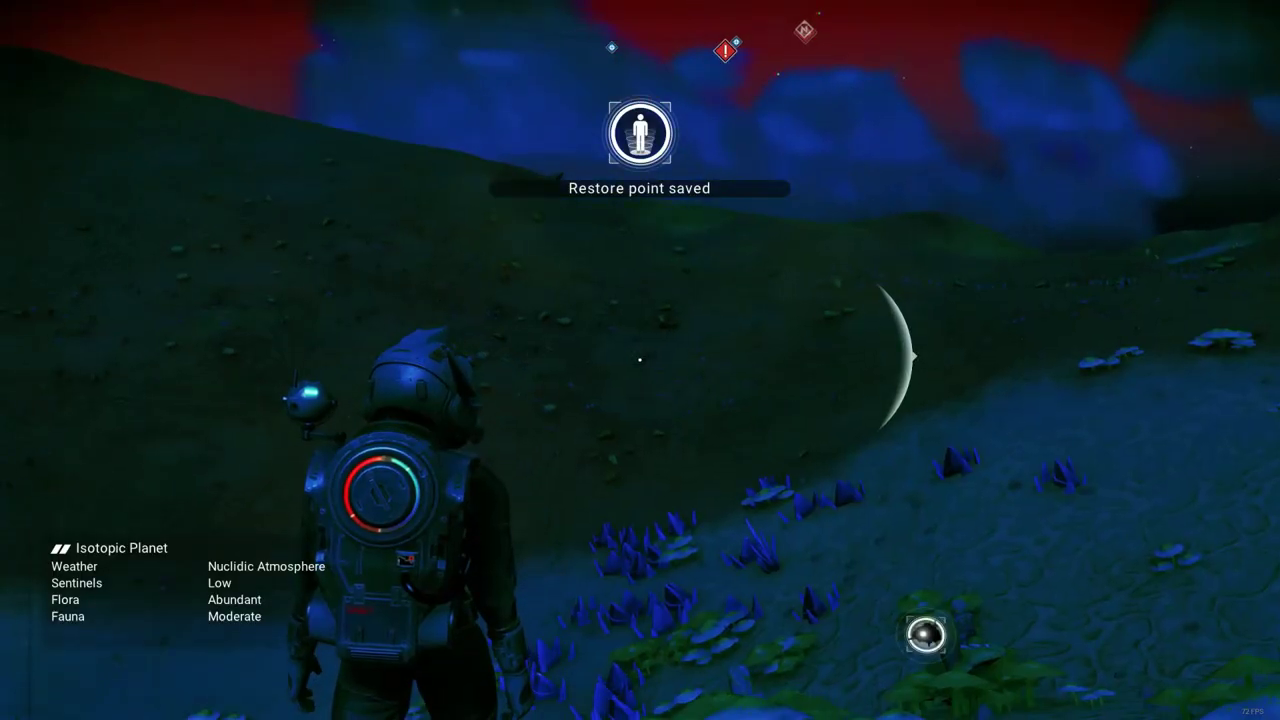
Step: Open General Options and cycle the Flight Controls setting back to Tethered Inverted
{"action": "key", "text": "Escape"}
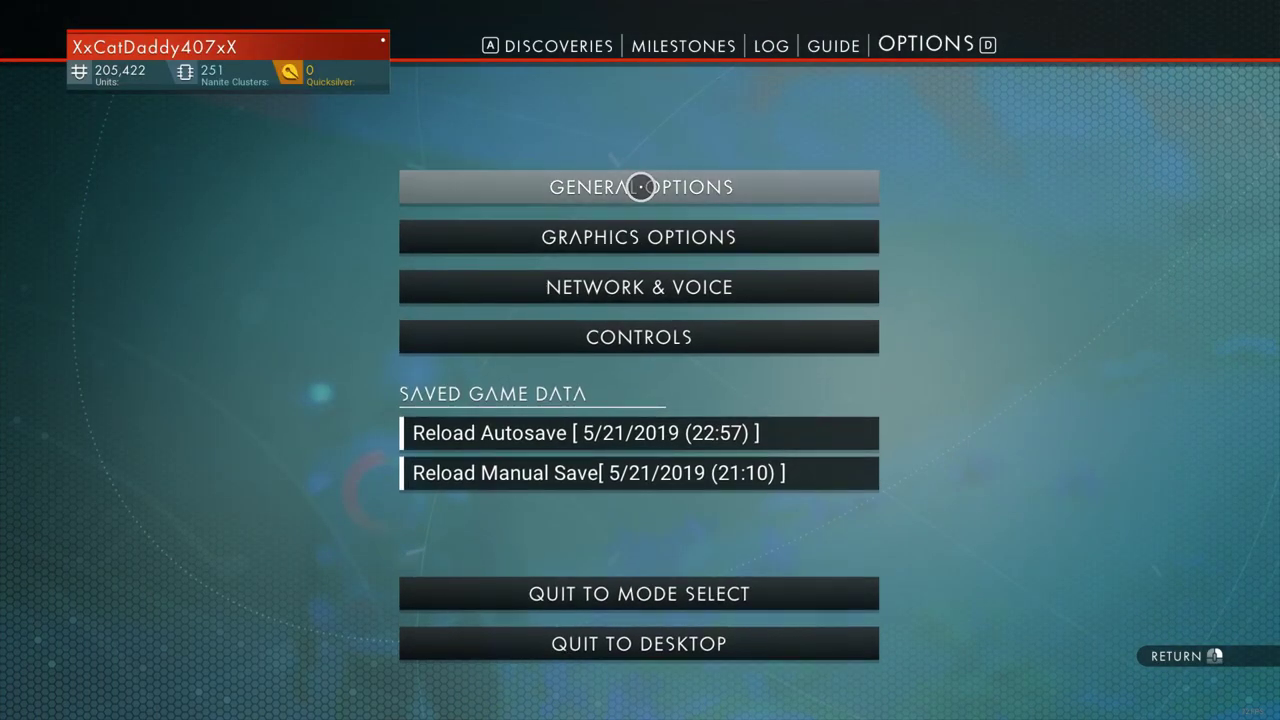
{"action": "left_click", "coordinate": [640, 186]}
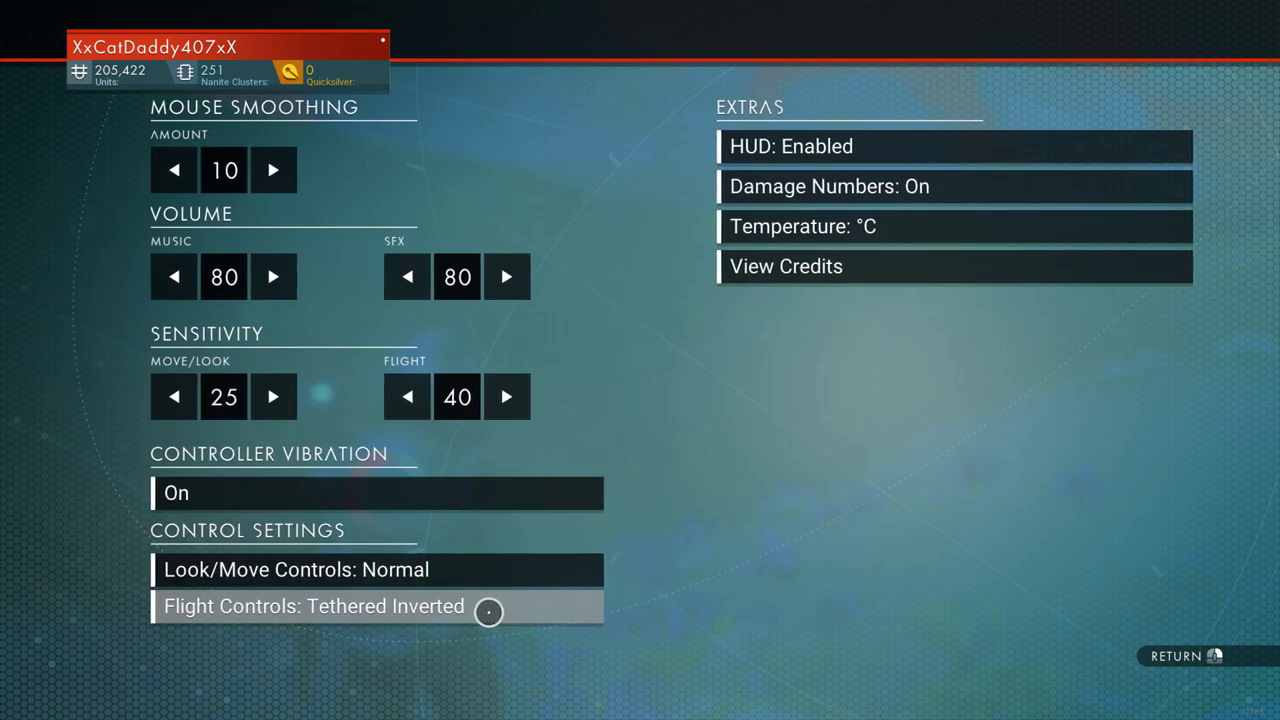
{"action": "left_click", "coordinate": [492, 608]}
{"action": "left_click", "coordinate": [494, 608]}
{"action": "left_click", "coordinate": [495, 608]}
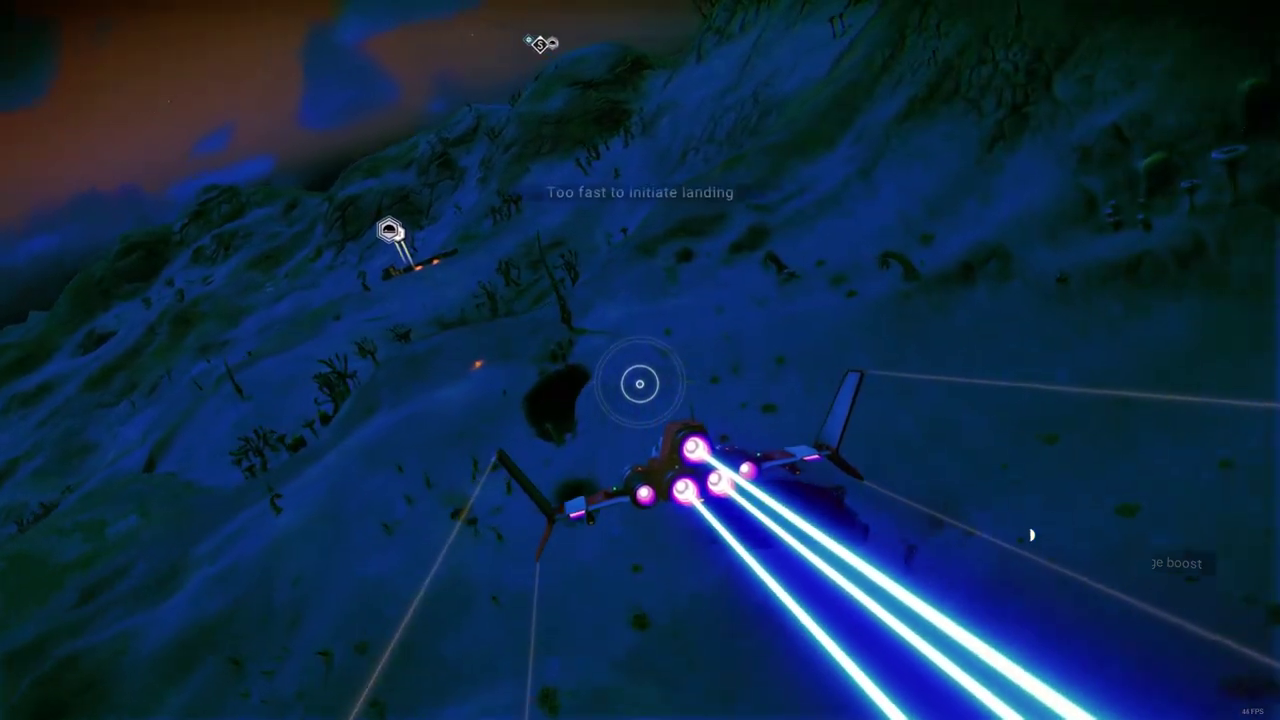
Step: Land the ship, then strafe the character left (A) and right (D) repeatedly indoors
{"action": "key", "text": "e"}
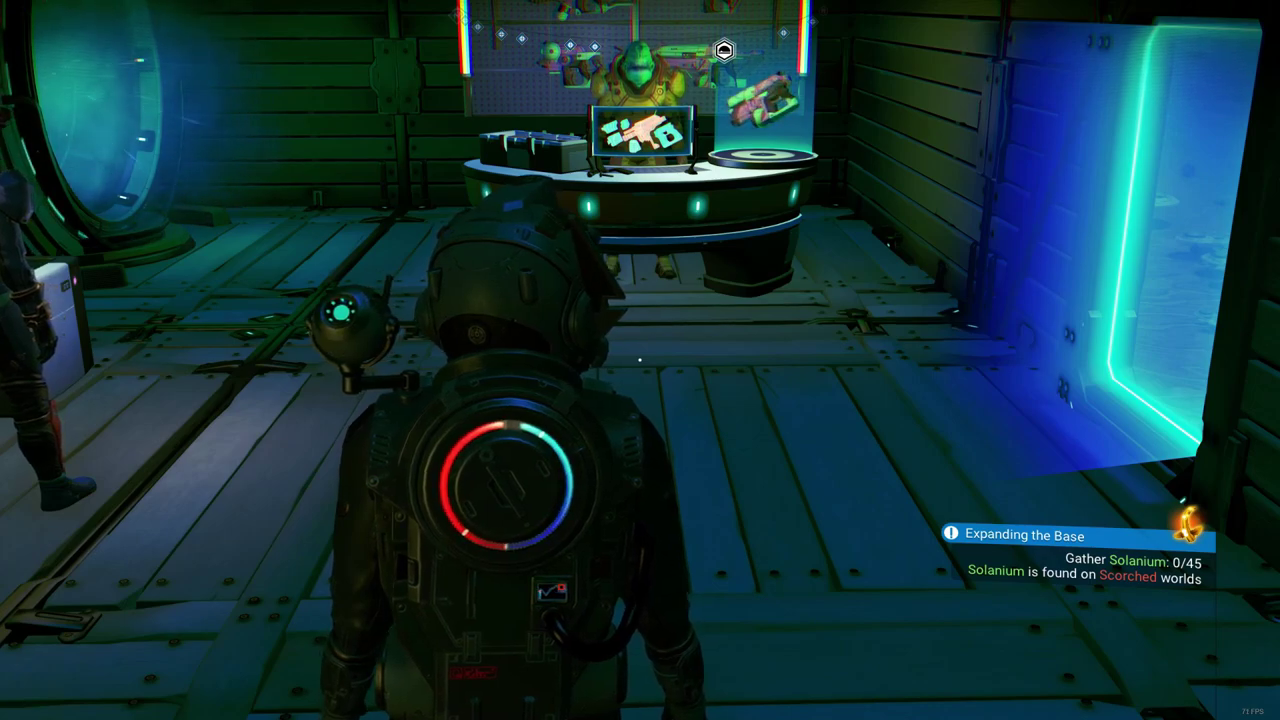
{"action": "key", "text": "a"}
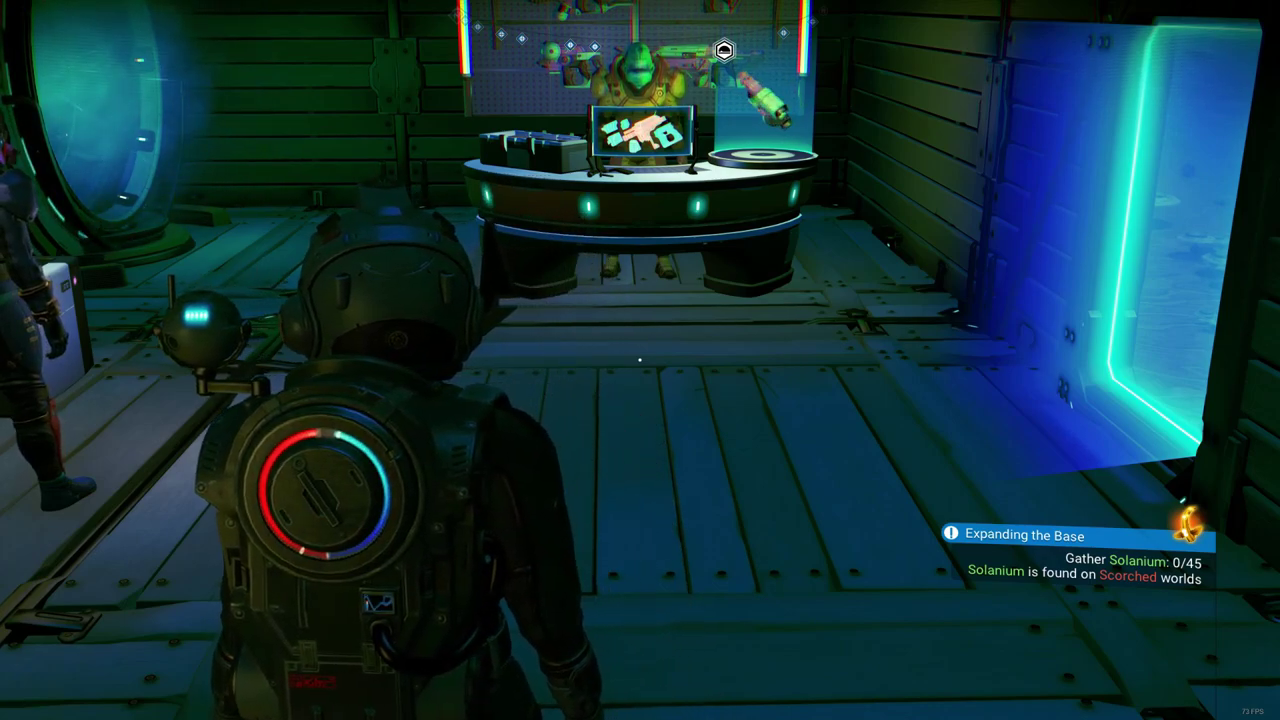
{"action": "key", "text": "d"}
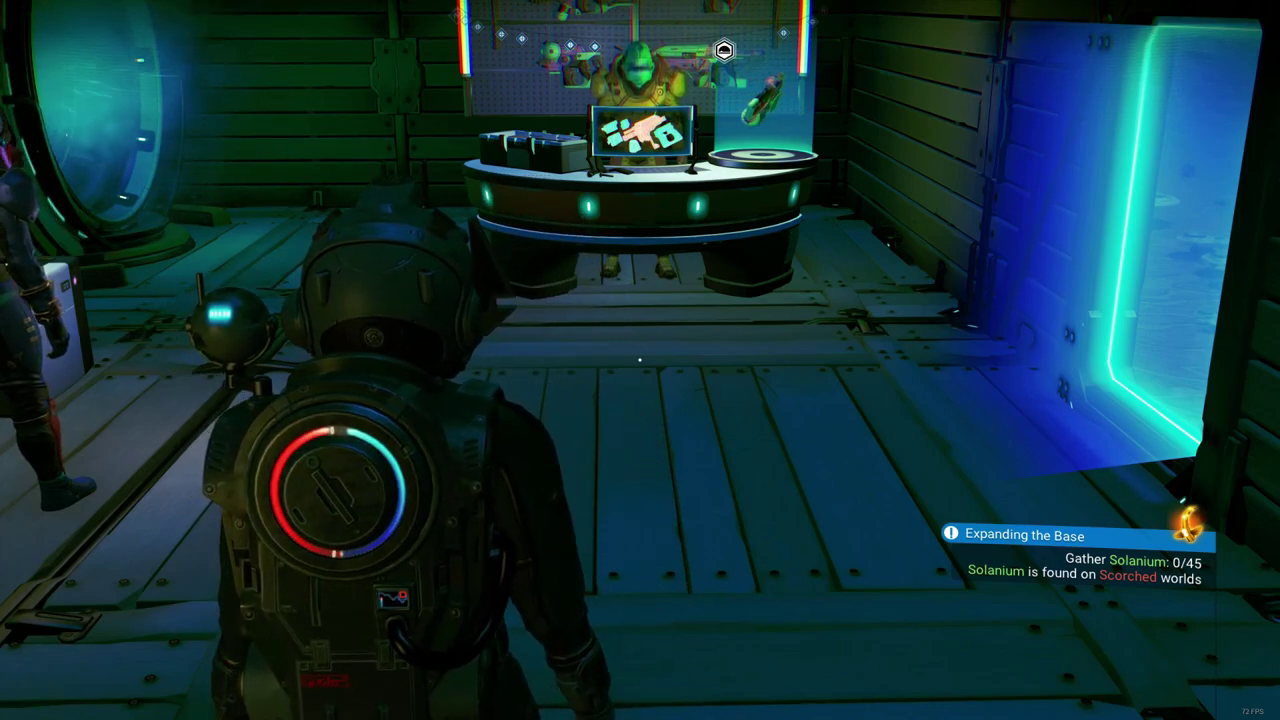
{"action": "key", "text": "d"}
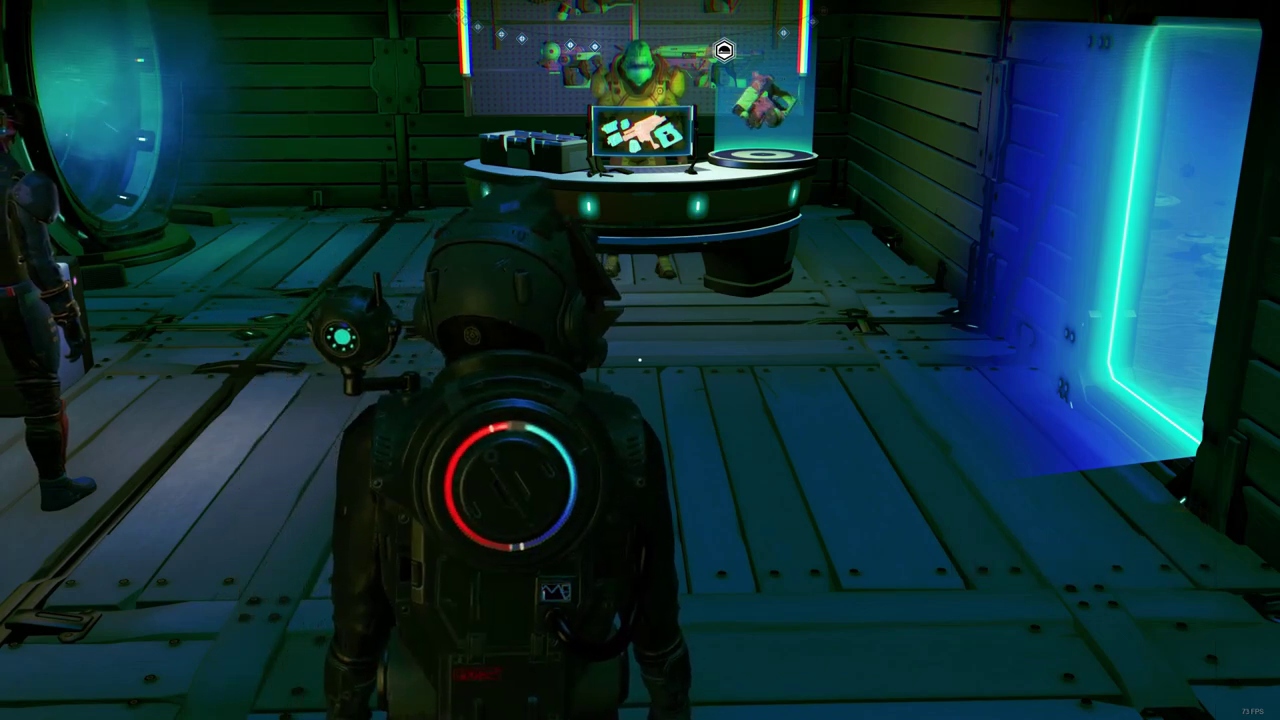
{"action": "key", "text": "a"}
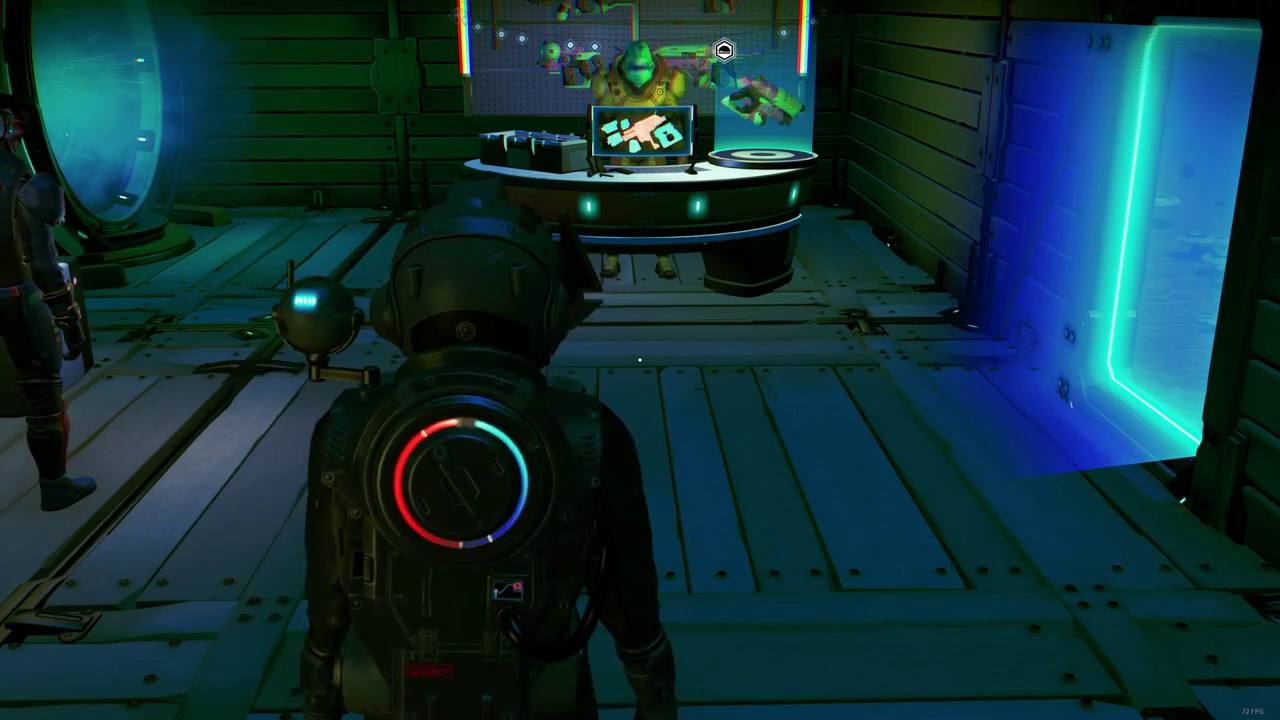
{"action": "key", "text": "a"}
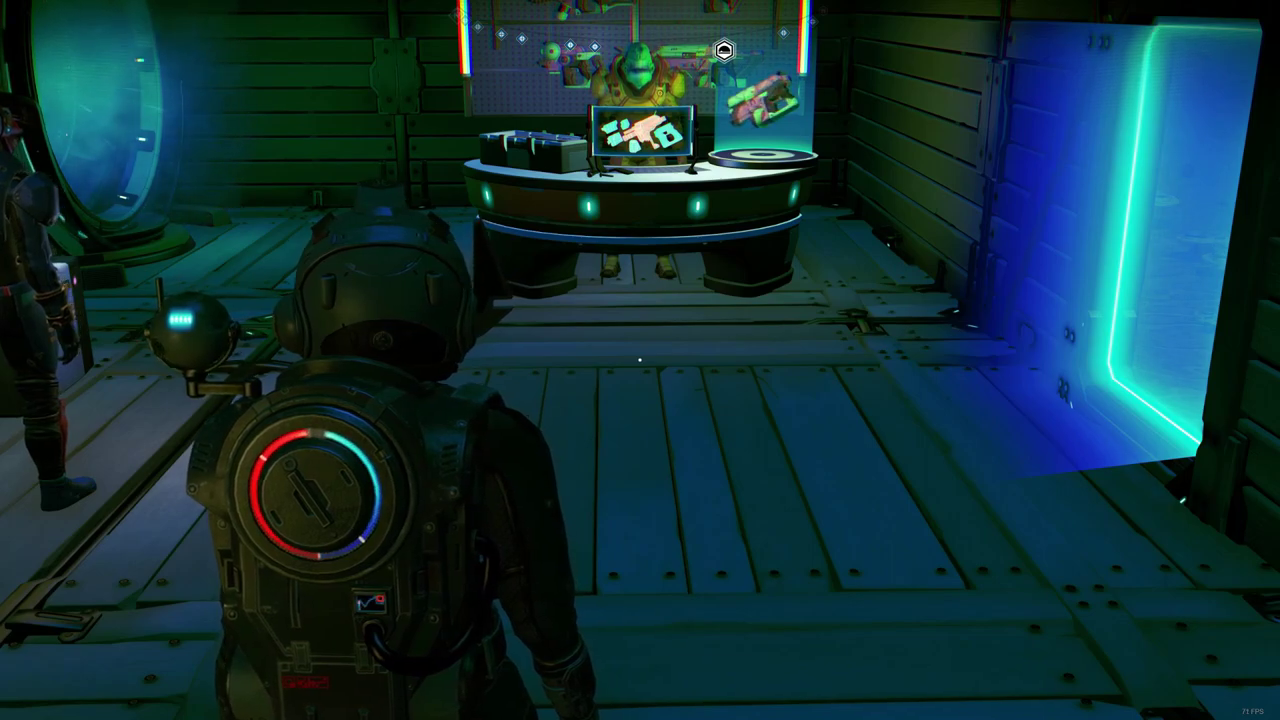
{"action": "key", "text": "d"}
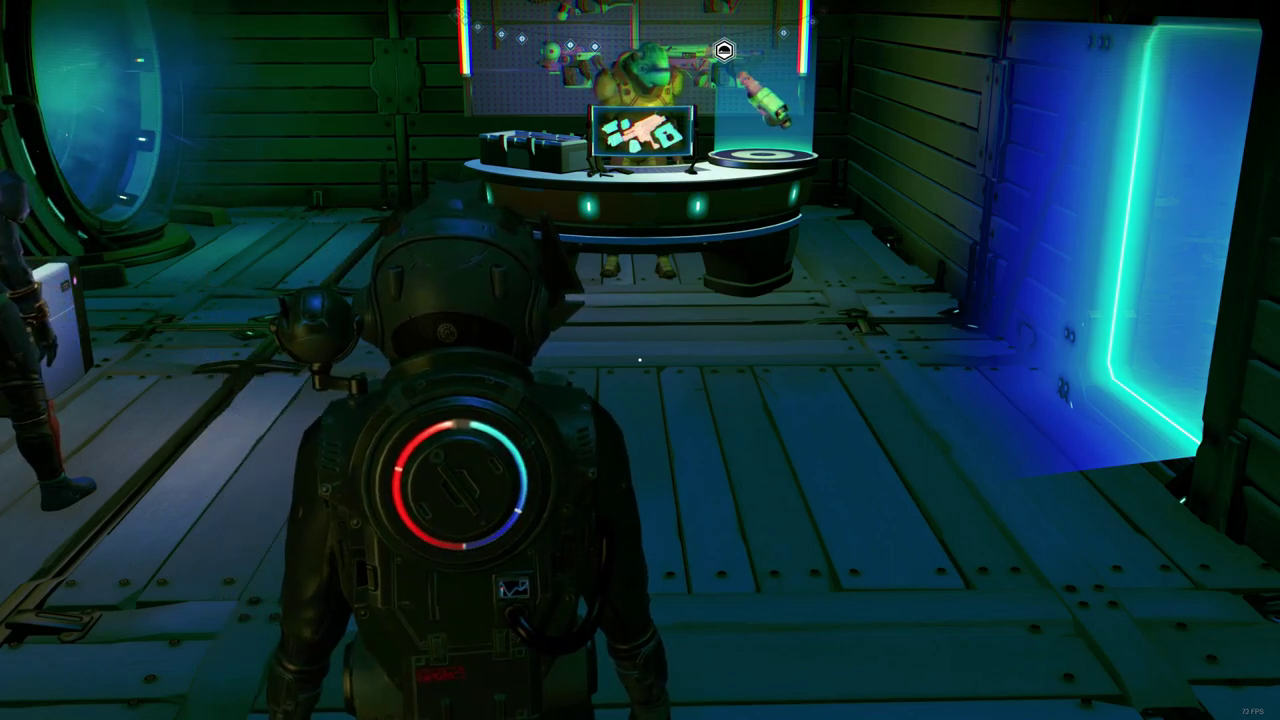
{"action": "key", "text": "a"}
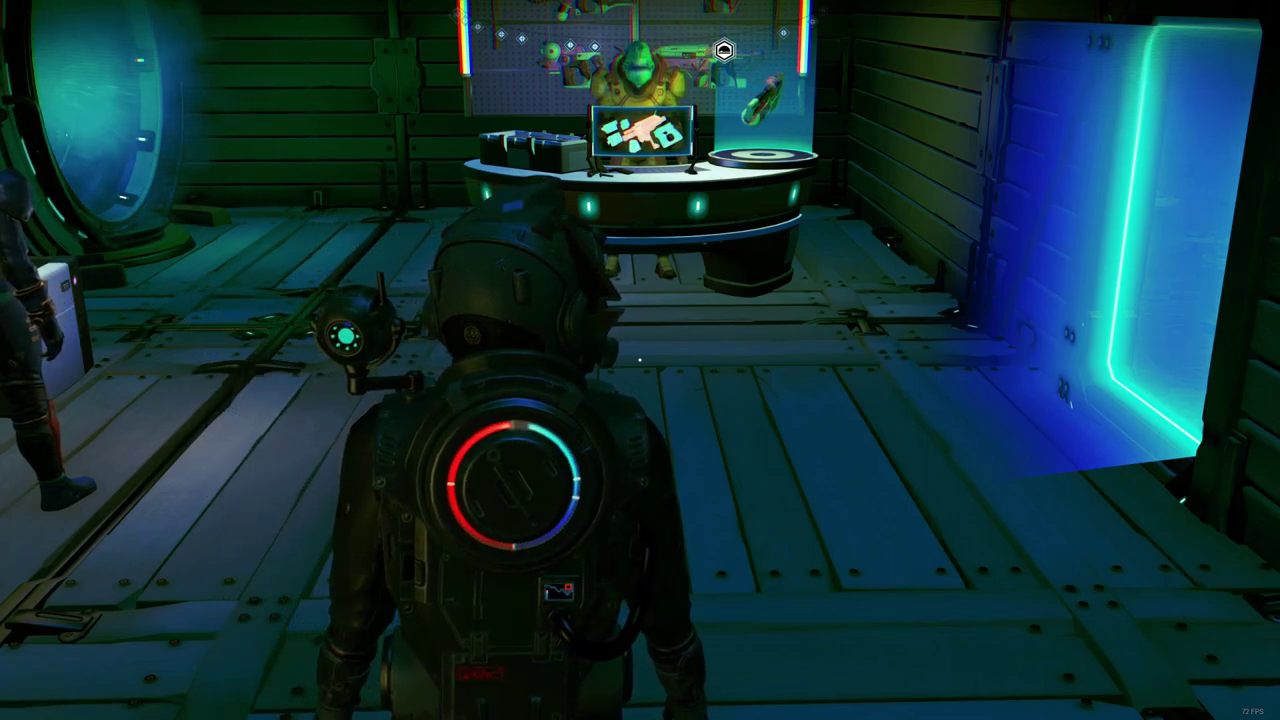
{"action": "key", "text": "d"}
{"action": "key", "text": "a"}
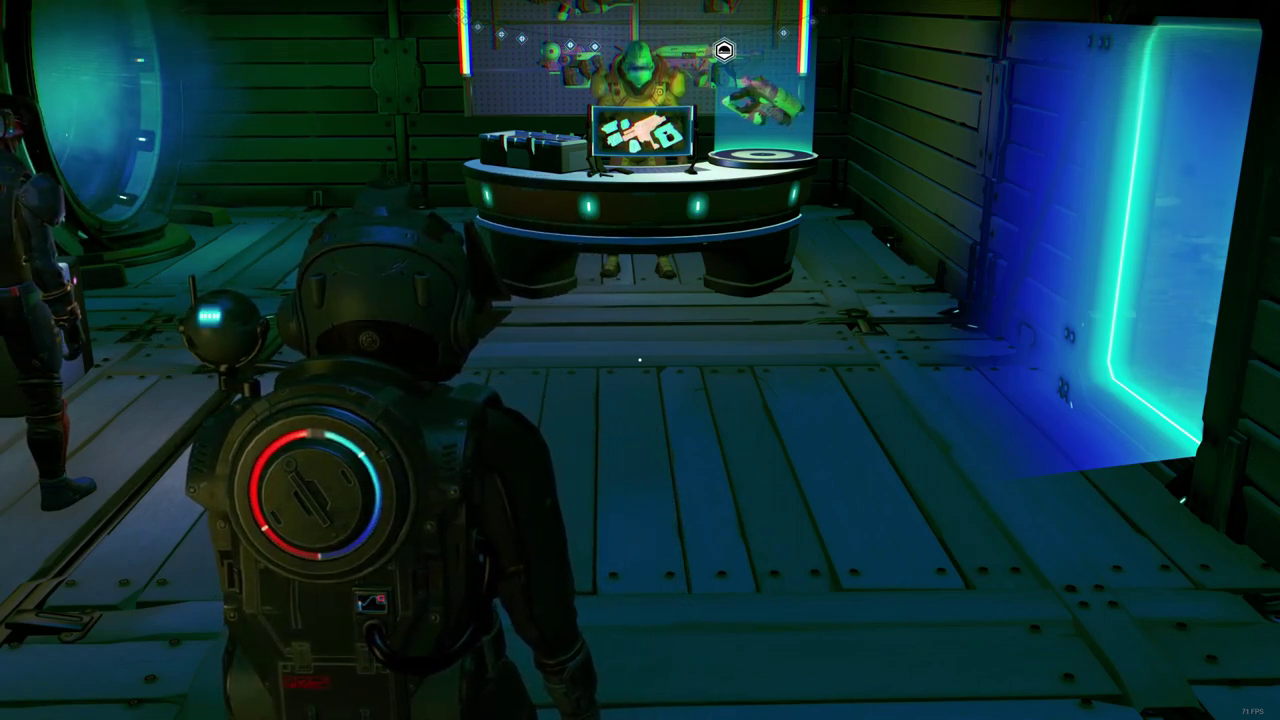
{"action": "key", "text": "d"}
{"action": "key", "text": "d"}
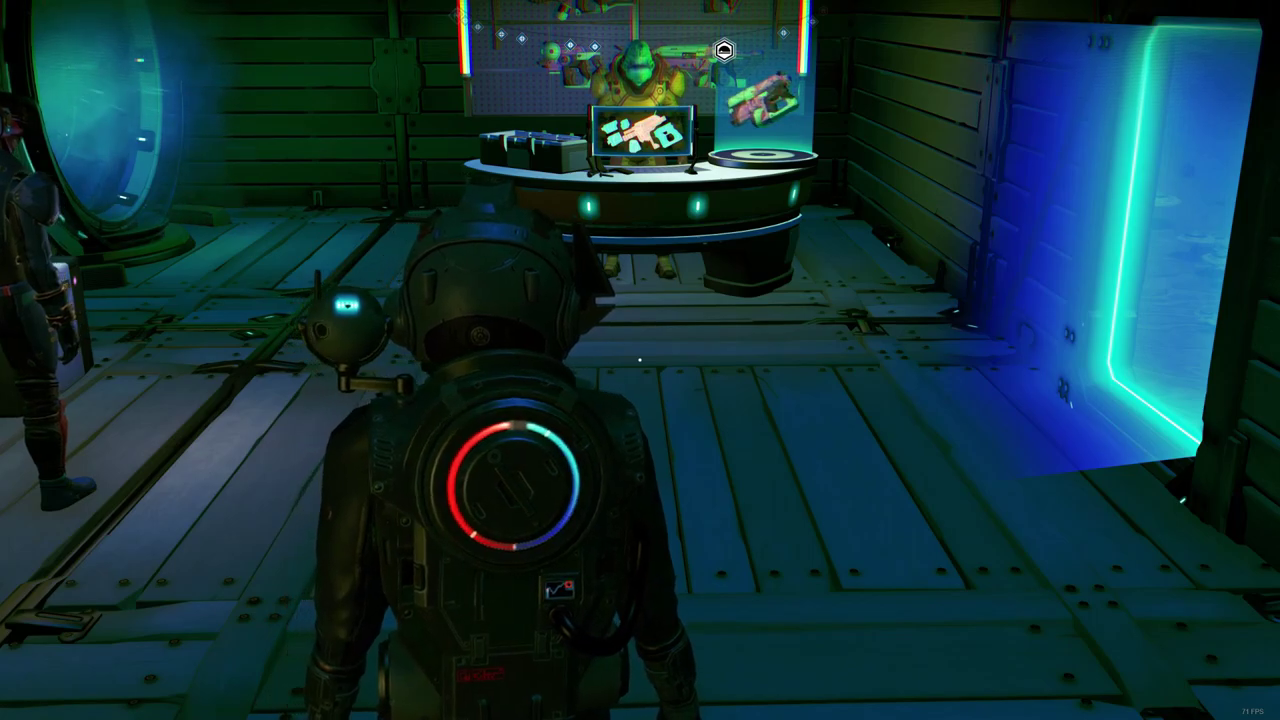